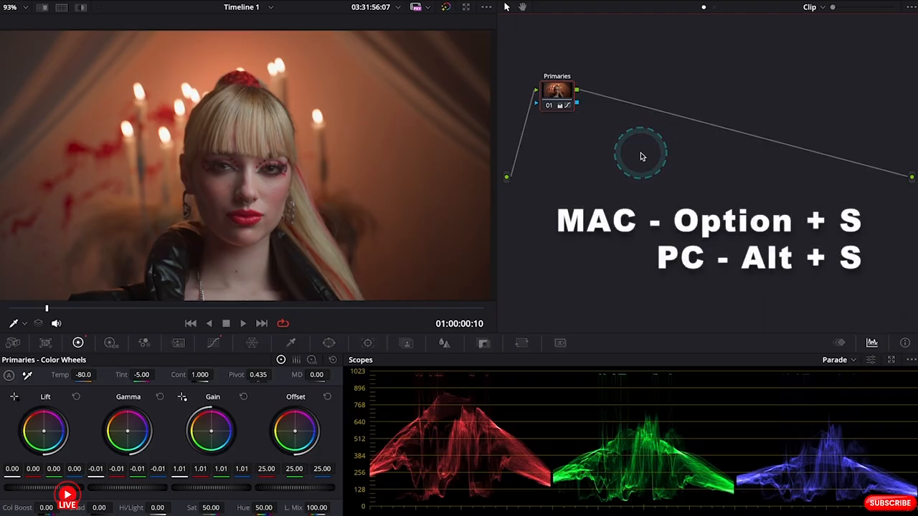
- Add a serial node after the Primaries node and label it B&W
{"action": "key", "text": "alt+s"}
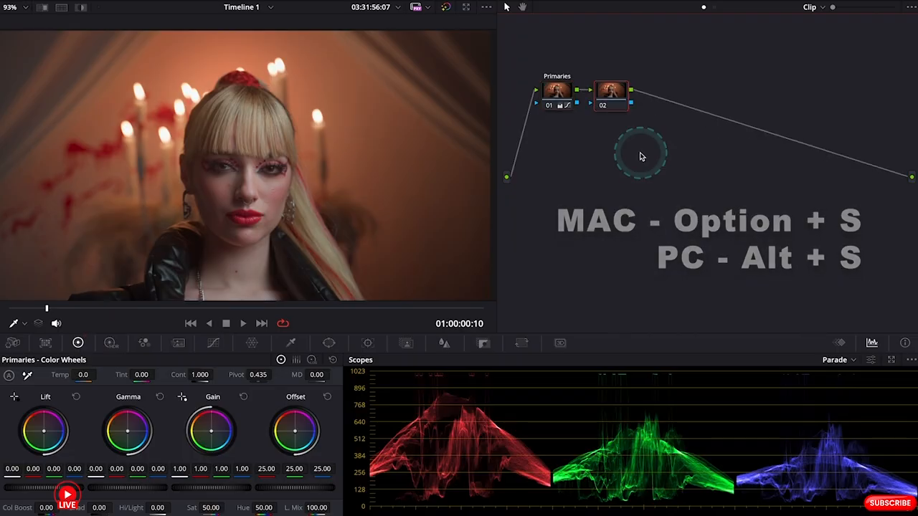
{"action": "right_click", "coordinate": [615, 91]}
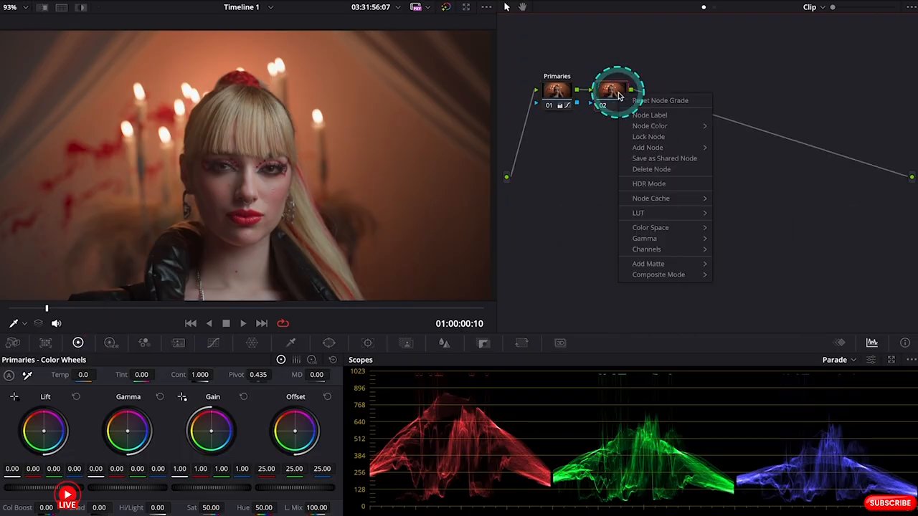
{"action": "left_click", "coordinate": [643, 116]}
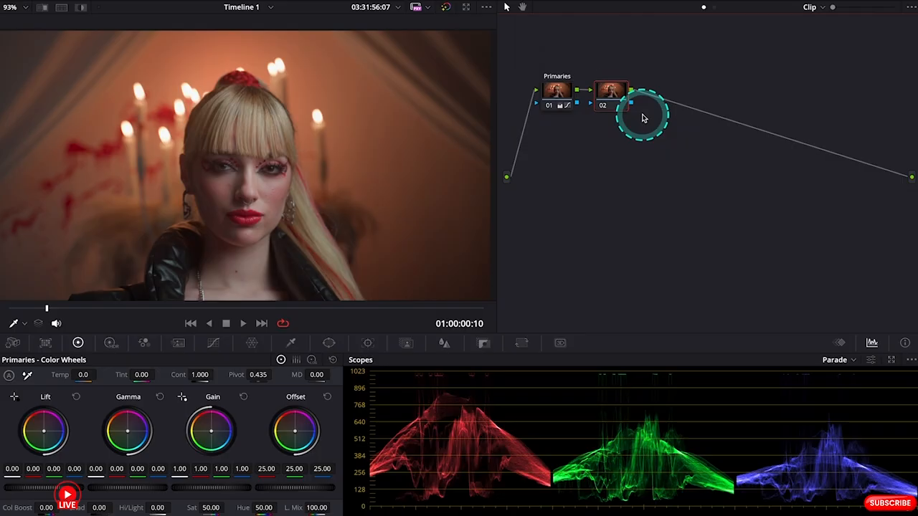
{"action": "type", "text": "B&W"}
{"action": "left_click", "coordinate": [614, 104]}
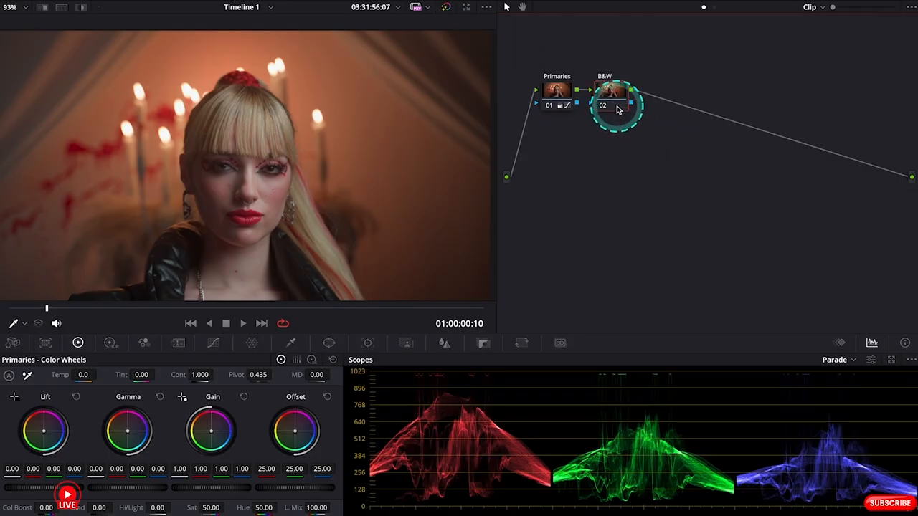
{"action": "left_click", "coordinate": [467, 130]}
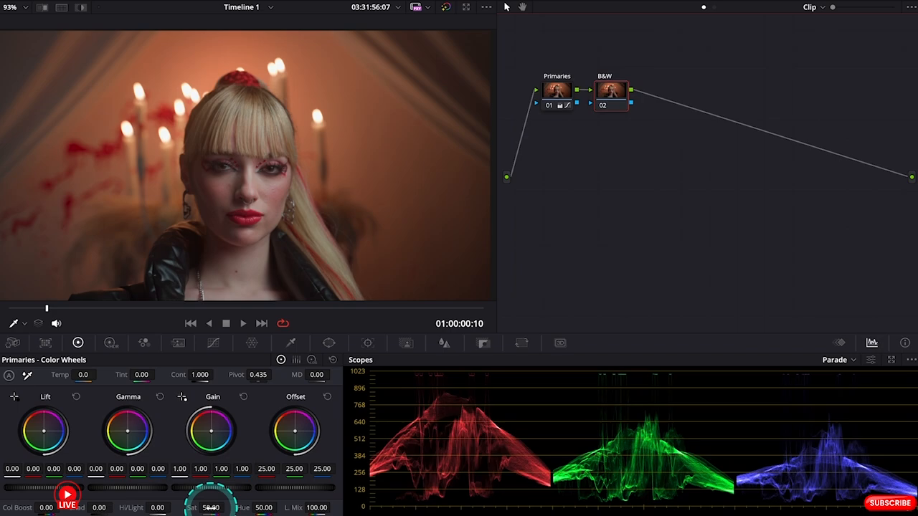
- Try setting the B&W node's saturation to 0, compare the image with the node off and on, and undo the change
{"action": "left_click_drag", "start_coordinate": [193, 511], "coordinate": [27, 465]}
{"action": "key", "text": "ctrl+d"}
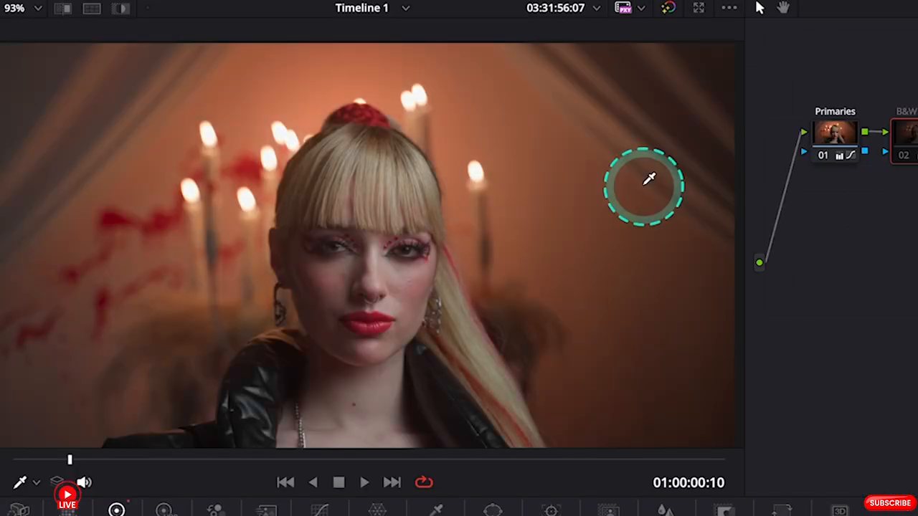
{"action": "key", "text": "ctrl+d"}
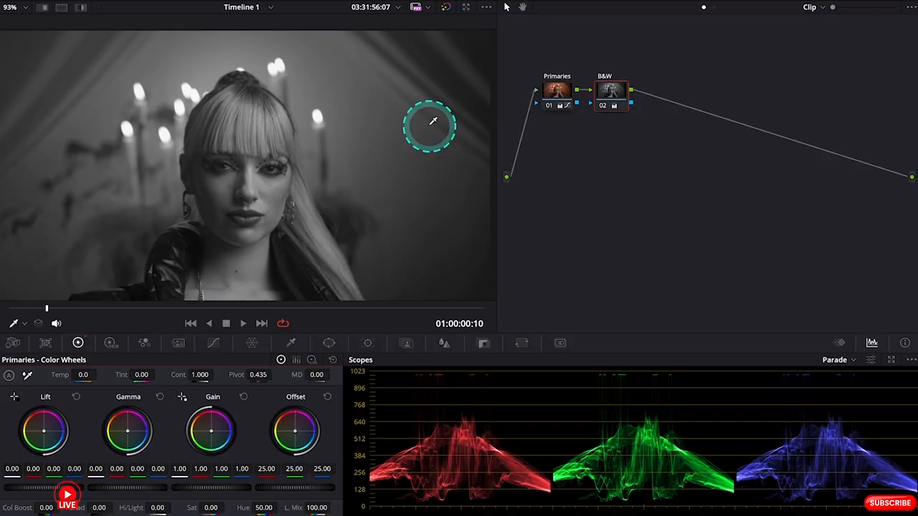
{"action": "key", "text": "ctrl+z"}
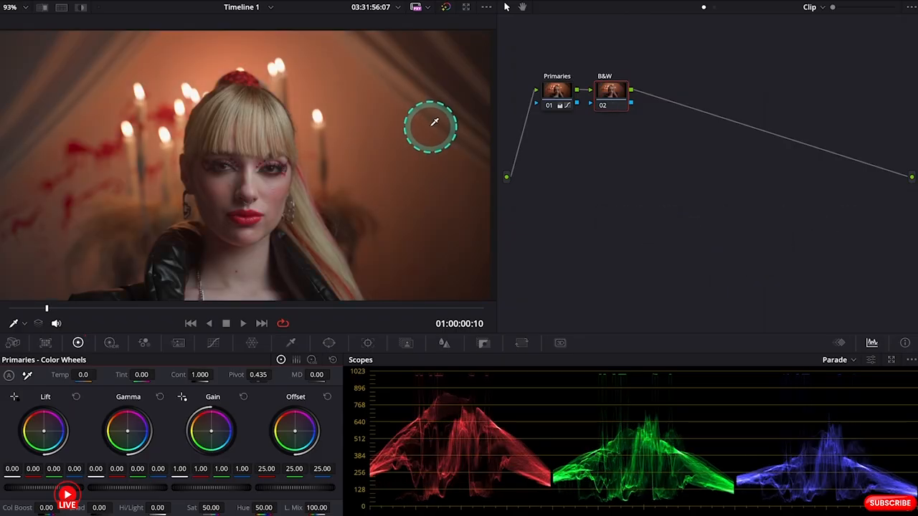
- Make the B&W node monochrome in the RGB Mixer, with outputs of about 0.67 red, 1.21 green and 1.82 blue
{"action": "left_click", "coordinate": [145, 345]}
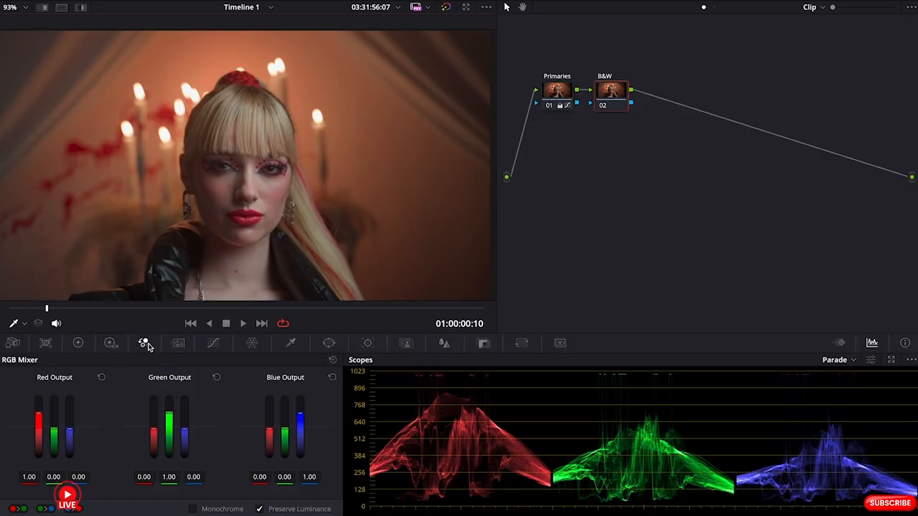
{"action": "left_click", "coordinate": [192, 509]}
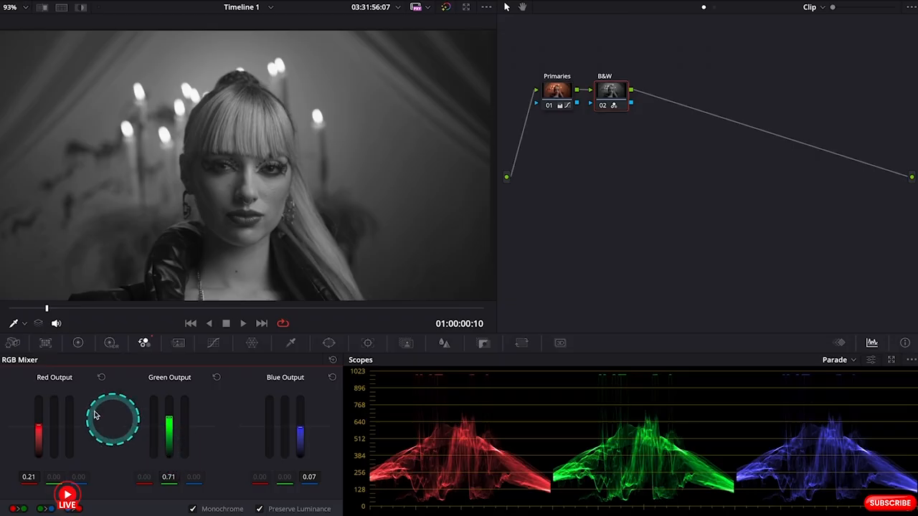
{"action": "mouse_move", "coordinate": [43, 422]}
{"action": "left_mouse_down"}
{"action": "mouse_move", "coordinate": [41, 437]}
{"action": "mouse_move", "coordinate": [43, 388]}
{"action": "mouse_move", "coordinate": [27, 454]}
{"action": "mouse_move", "coordinate": [44, 390]}
{"action": "mouse_move", "coordinate": [39, 433]}
{"action": "left_mouse_up"}
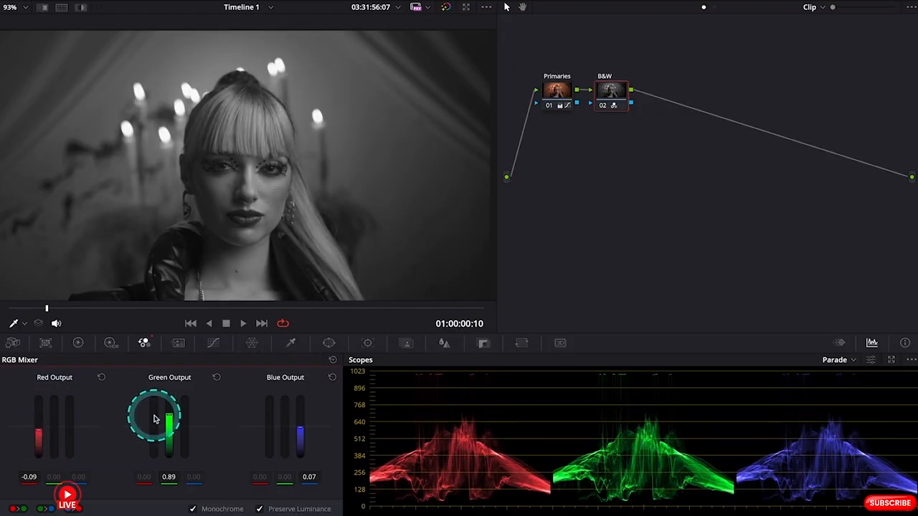
{"action": "mouse_move", "coordinate": [155, 420]}
{"action": "left_mouse_down"}
{"action": "mouse_move", "coordinate": [172, 387]}
{"action": "mouse_move", "coordinate": [153, 444]}
{"action": "mouse_move", "coordinate": [168, 390]}
{"action": "mouse_move", "coordinate": [160, 435]}
{"action": "mouse_move", "coordinate": [165, 400]}
{"action": "mouse_move", "coordinate": [169, 408]}
{"action": "left_mouse_up"}
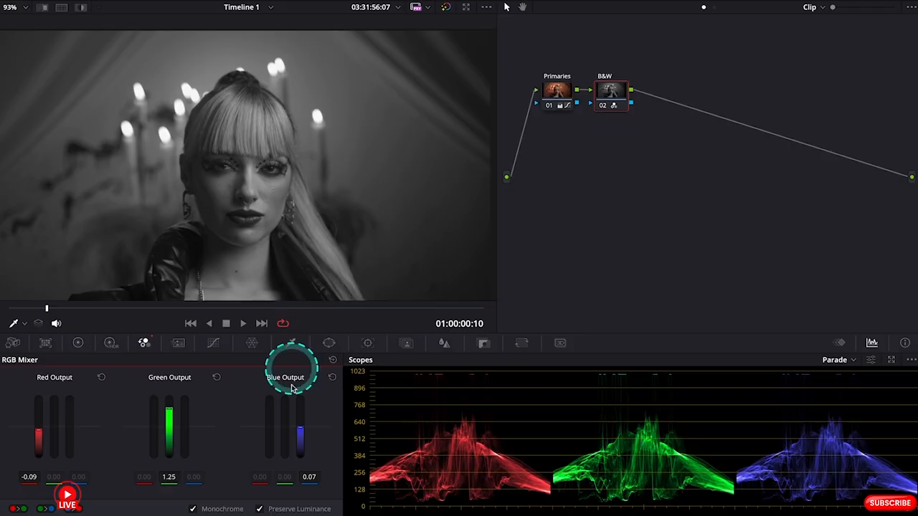
{"action": "left_click_drag", "start_coordinate": [302, 426], "coordinate": [303, 396]}
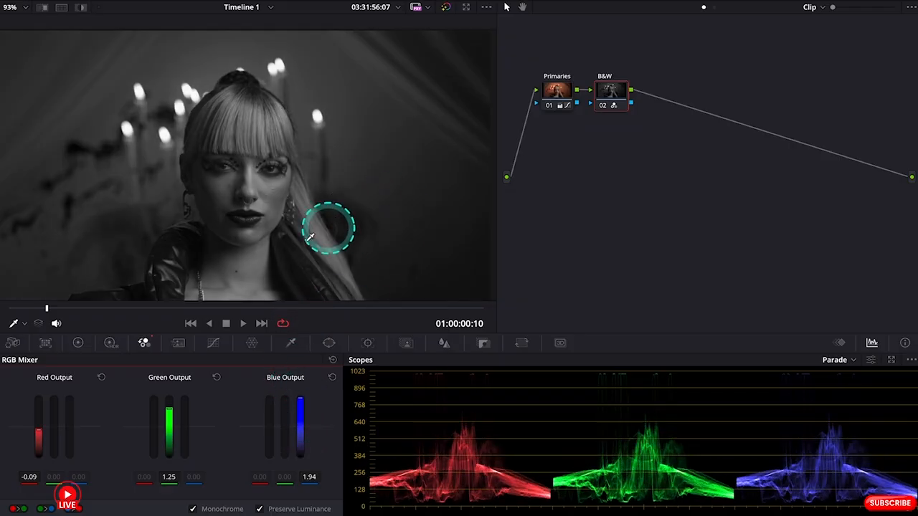
{"action": "left_click_drag", "start_coordinate": [41, 424], "coordinate": [37, 405]}
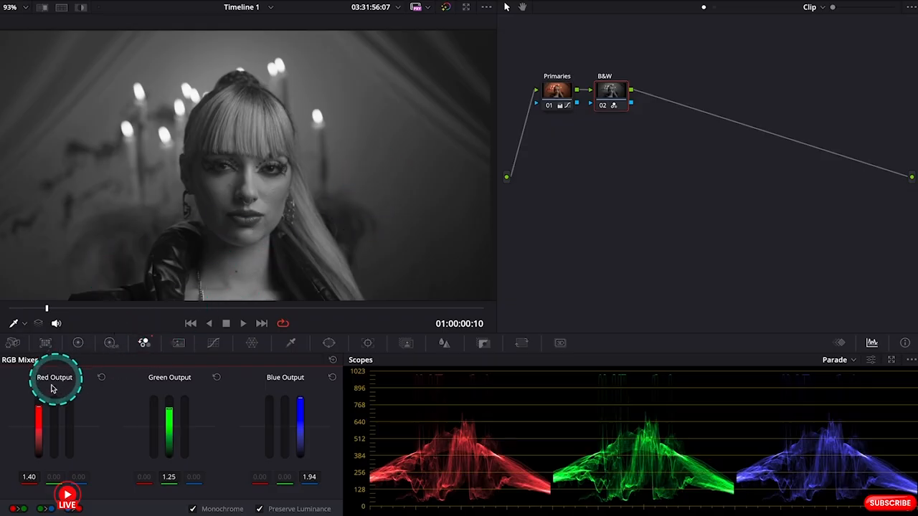
{"action": "left_click_drag", "start_coordinate": [38, 408], "coordinate": [38, 422]}
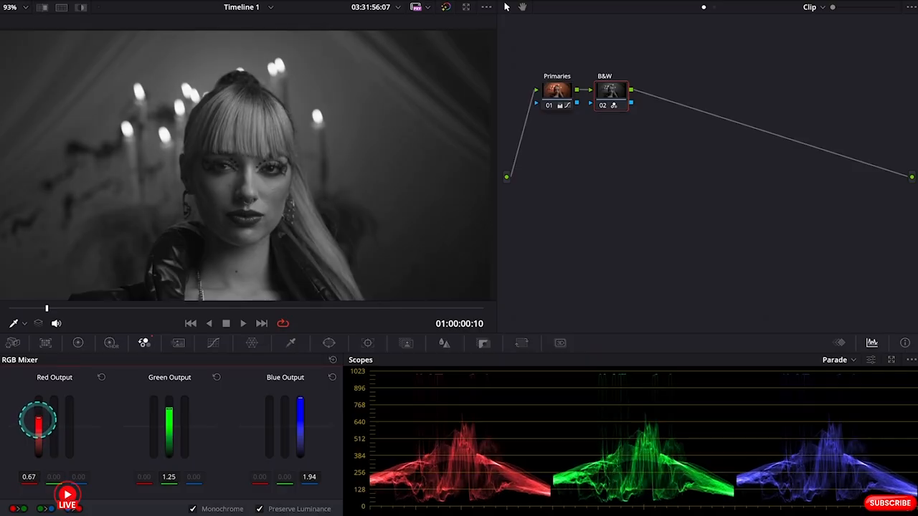
{"action": "mouse_move", "coordinate": [166, 421]}
{"action": "left_mouse_down"}
{"action": "mouse_move", "coordinate": [161, 439]}
{"action": "mouse_move", "coordinate": [167, 393]}
{"action": "mouse_move", "coordinate": [159, 411]}
{"action": "left_mouse_up"}
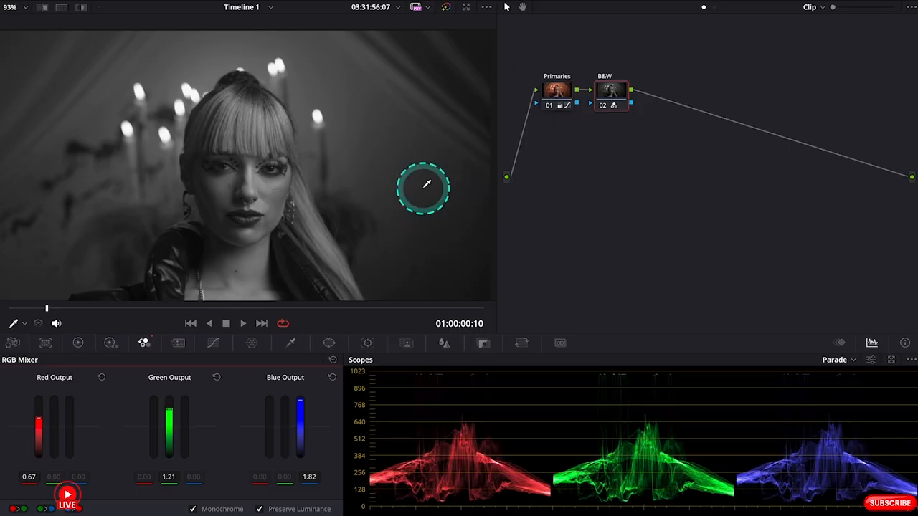
- Set the Primaries node's contrast to 1.032 and its pivot to 0.207
{"action": "left_click", "coordinate": [561, 97]}
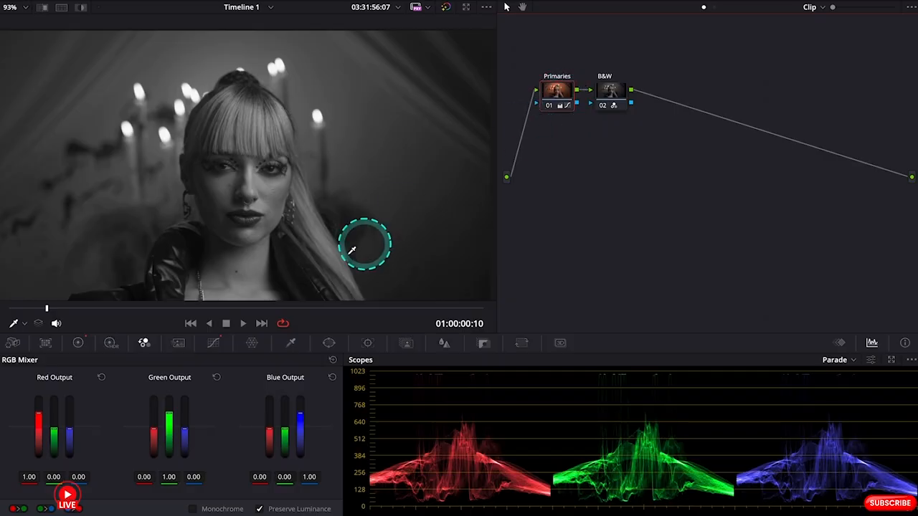
{"action": "left_click", "coordinate": [79, 344]}
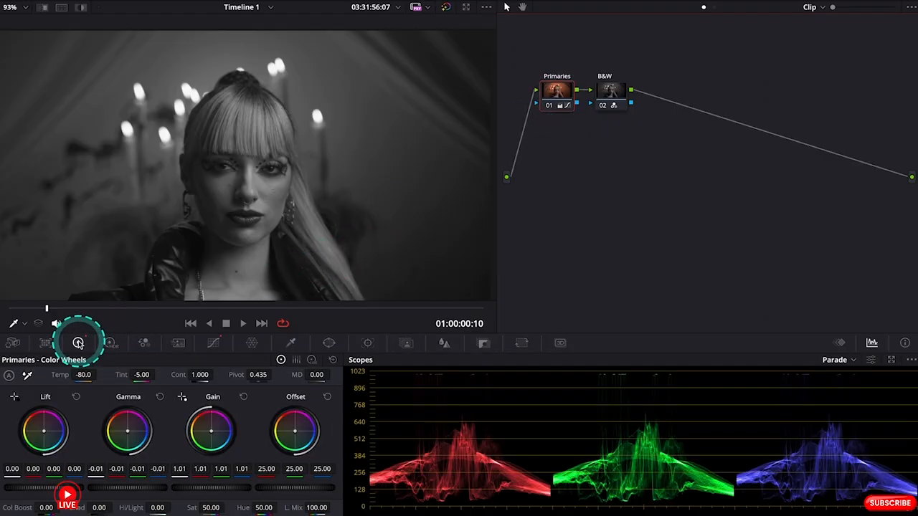
{"action": "mouse_move", "coordinate": [199, 374]}
{"action": "left_mouse_down"}
{"action": "mouse_move", "coordinate": [295, 379]}
{"action": "mouse_move", "coordinate": [186, 370]}
{"action": "mouse_move", "coordinate": [141, 355]}
{"action": "mouse_move", "coordinate": [197, 366]}
{"action": "left_mouse_up"}
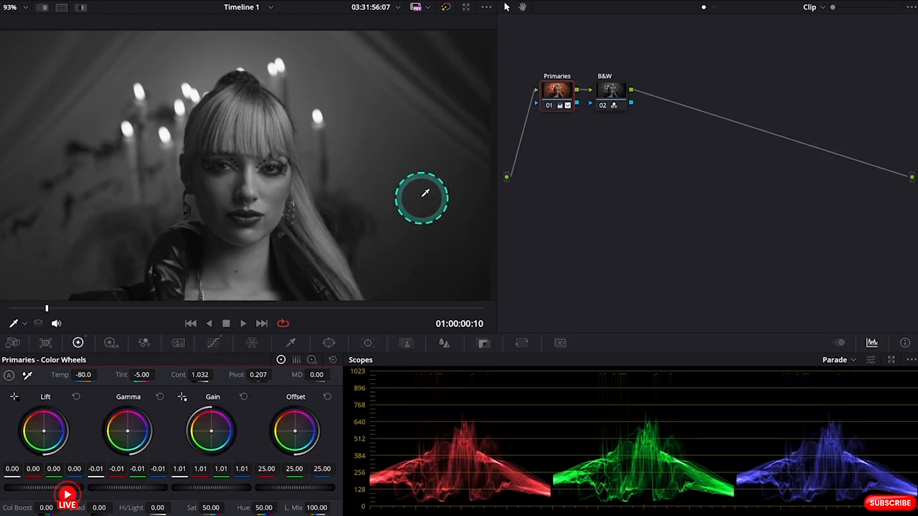
- Add a parallel node below the B&W node, space the two nodes apart and label the new one Sepia
{"action": "left_click", "coordinate": [613, 90]}
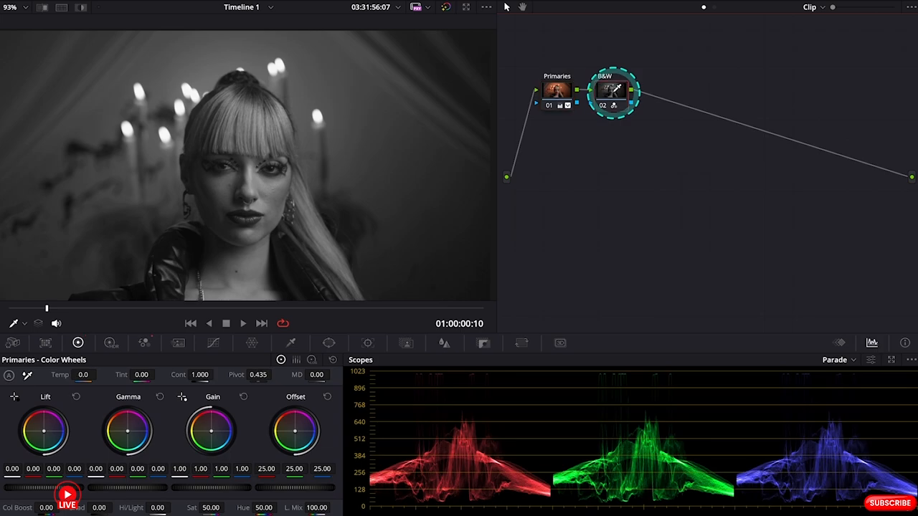
{"action": "key", "text": "alt+p"}
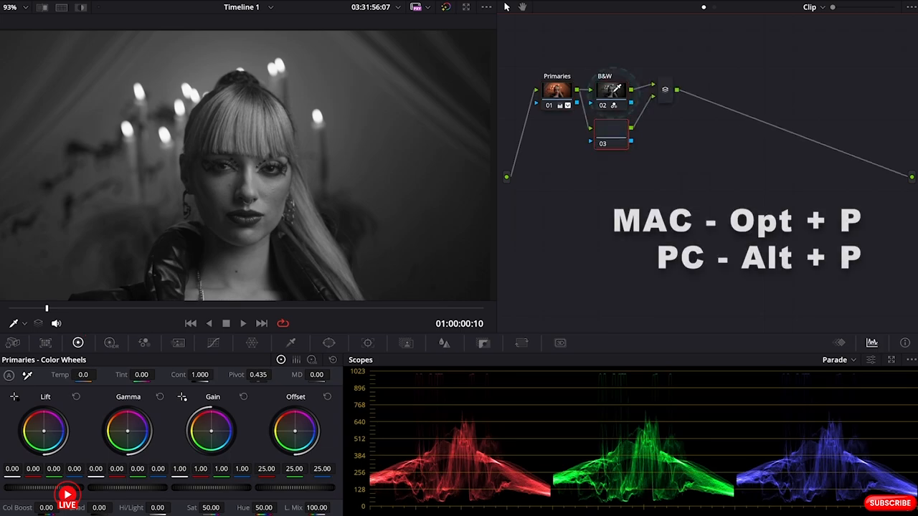
{"action": "left_click_drag", "start_coordinate": [613, 90], "coordinate": [615, 69]}
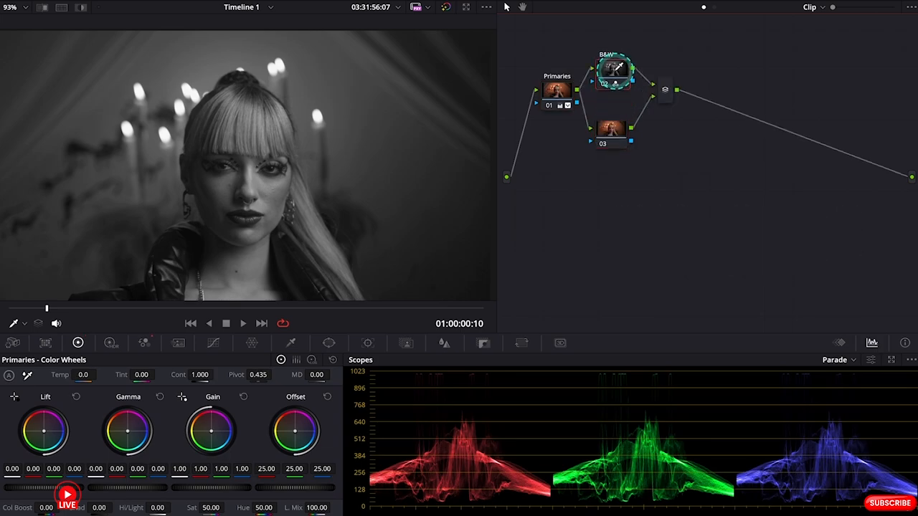
{"action": "left_click_drag", "start_coordinate": [611, 127], "coordinate": [618, 113]}
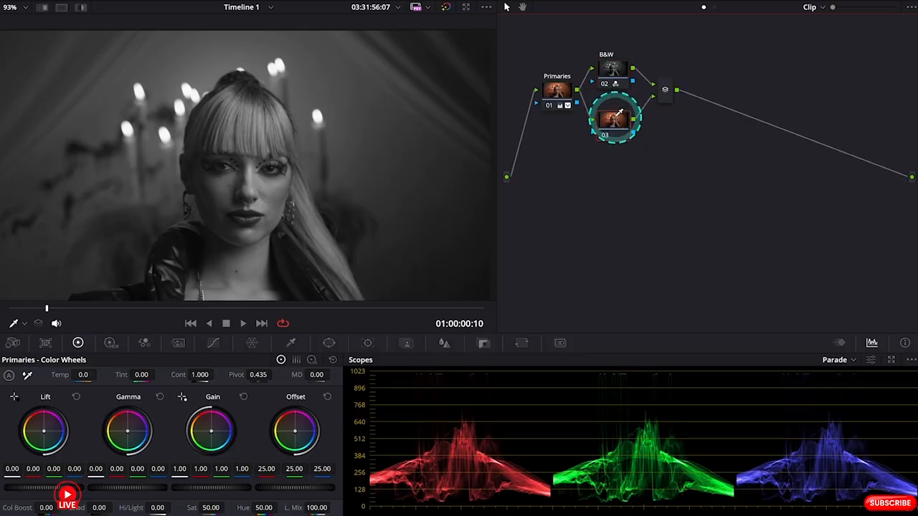
{"action": "right_click", "coordinate": [615, 118]}
{"action": "left_click", "coordinate": [639, 144]}
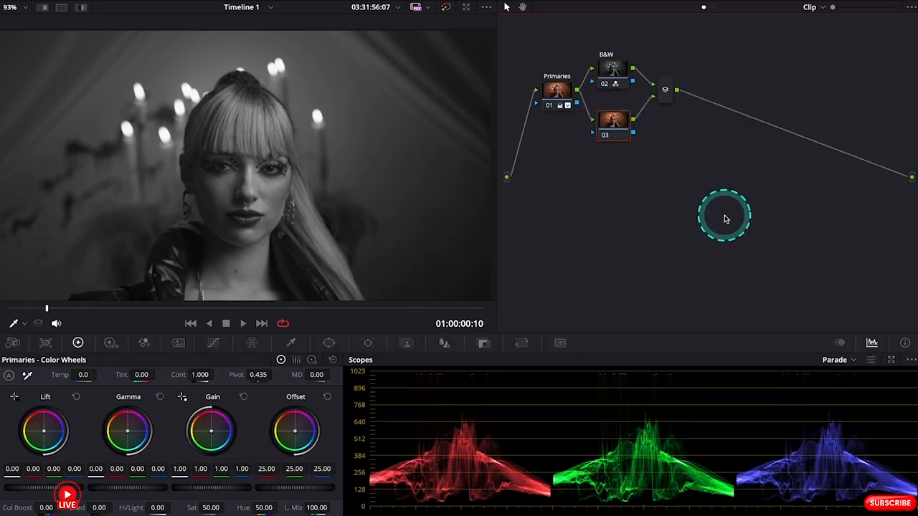
{"action": "type", "text": "Sepia"}
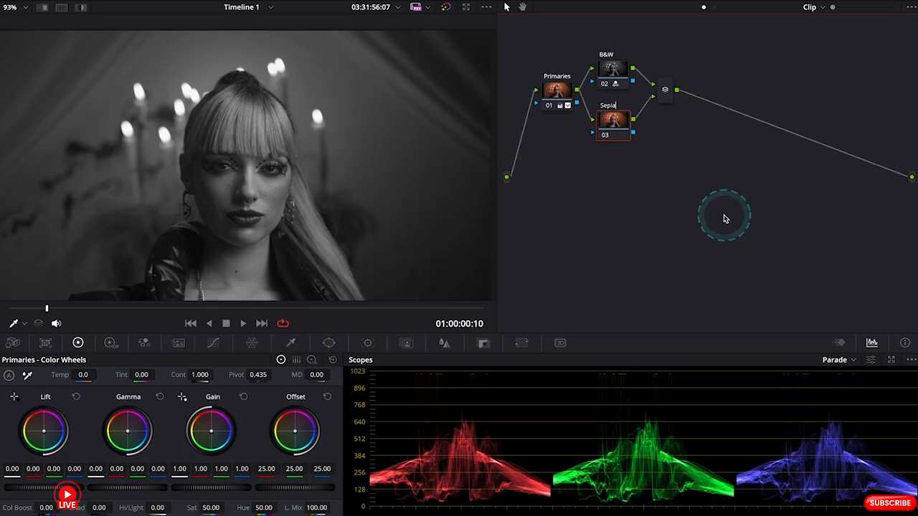
{"action": "key", "text": "Return"}
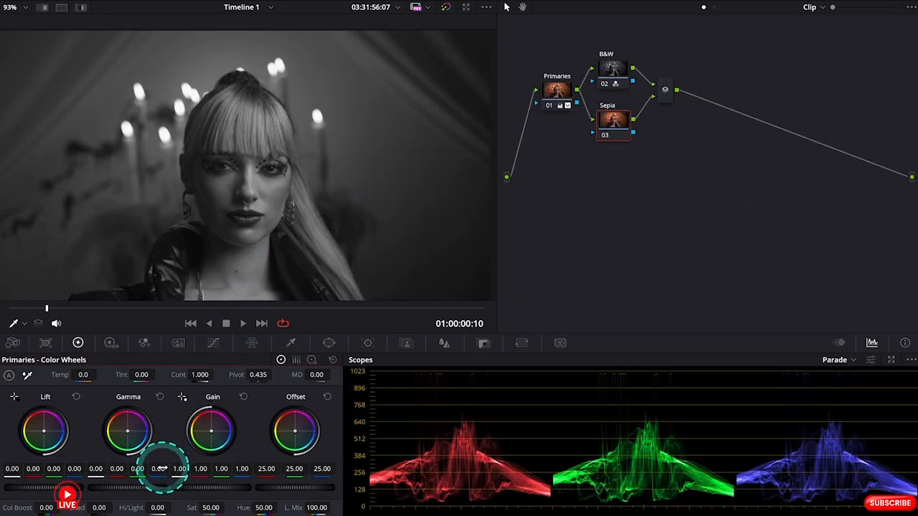
- Warm the Sepia node's gamma by slightly lowering blue and raising red to 0.01
{"action": "left_click_drag", "start_coordinate": [162, 469], "coordinate": [159, 468]}
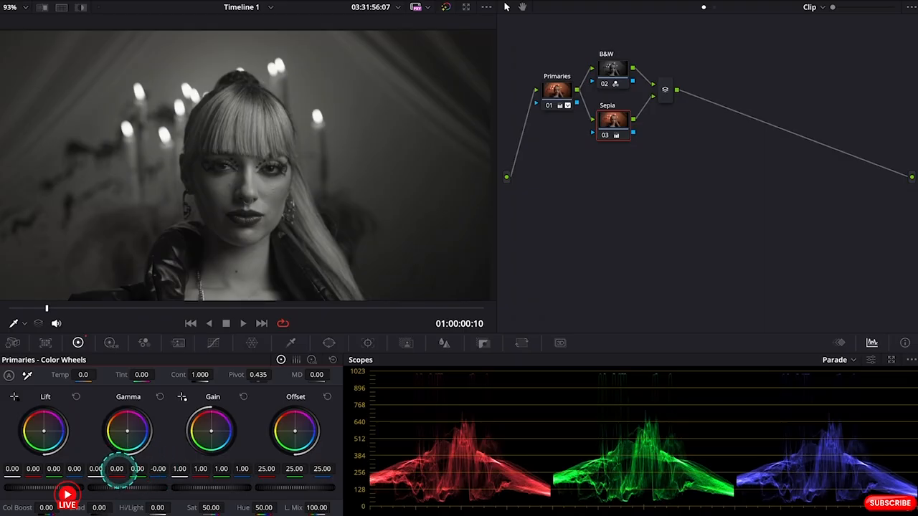
{"action": "left_click_drag", "start_coordinate": [118, 468], "coordinate": [124, 468]}
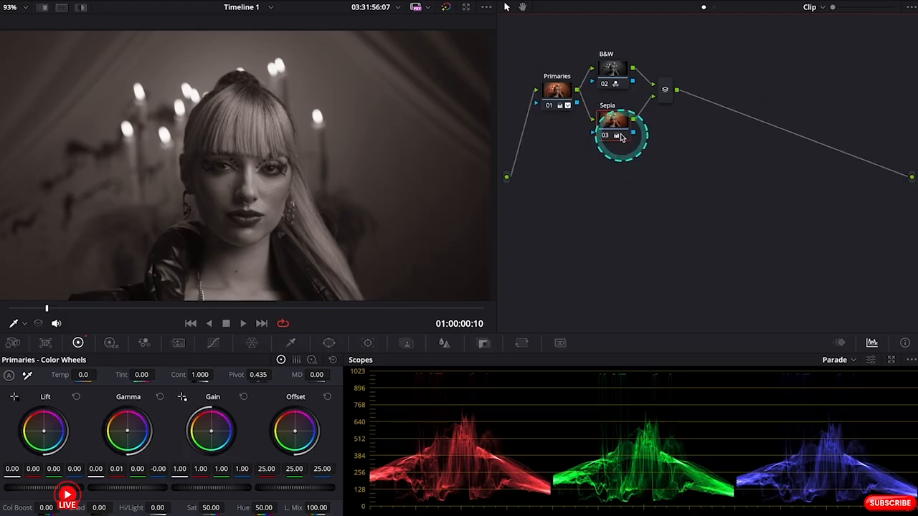
- Add another parallel node below the Sepia node and label it Highlights
{"action": "key", "text": "alt+p"}
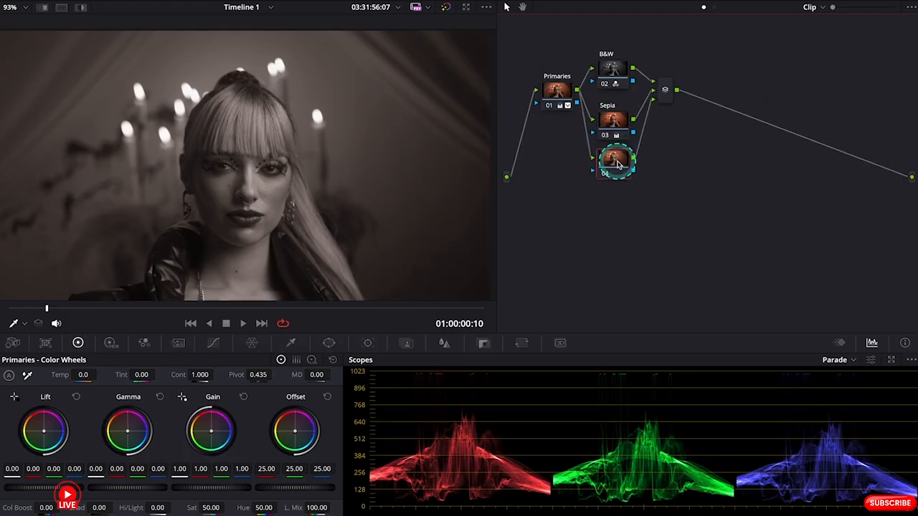
{"action": "right_click", "coordinate": [618, 177]}
{"action": "left_click", "coordinate": [649, 201]}
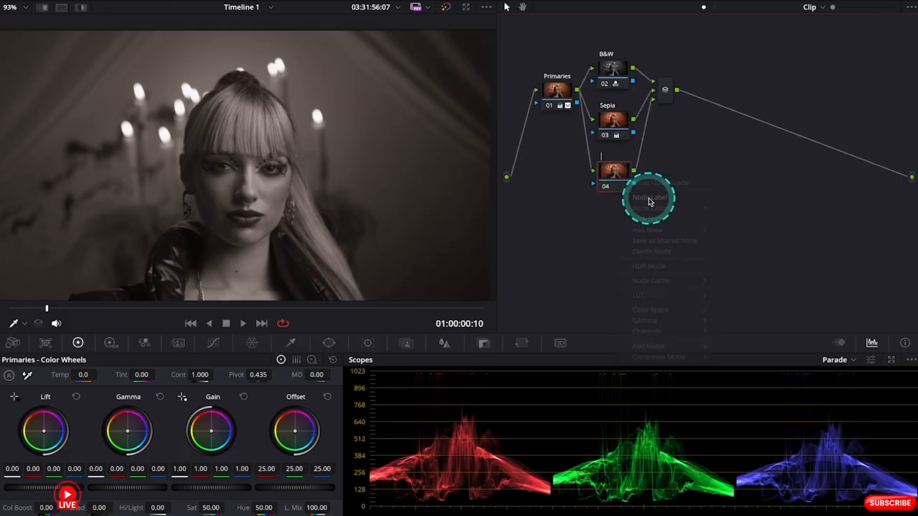
{"action": "type", "text": "Highlights"}
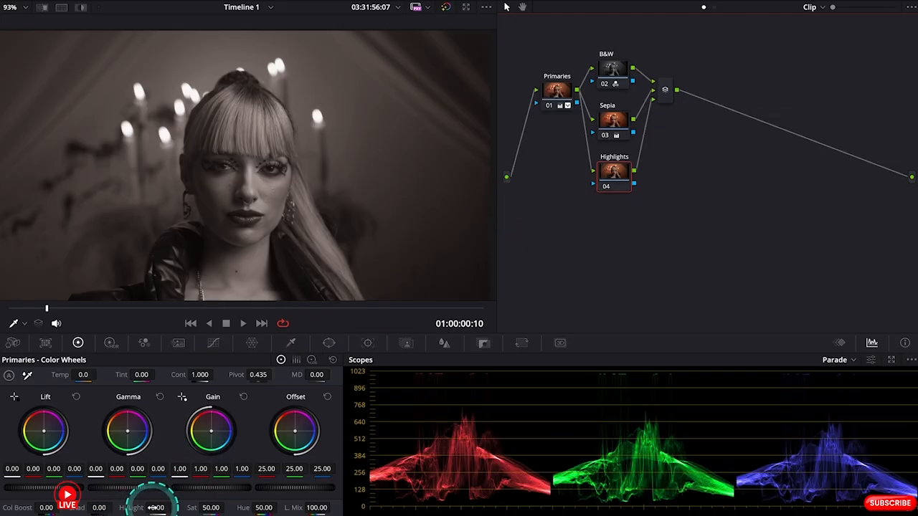
- Try a Hi/Light value of 34 on the Highlights node, compare it with the node off and on, and reset the node's grade
{"action": "left_click_drag", "start_coordinate": [154, 506], "coordinate": [199, 506]}
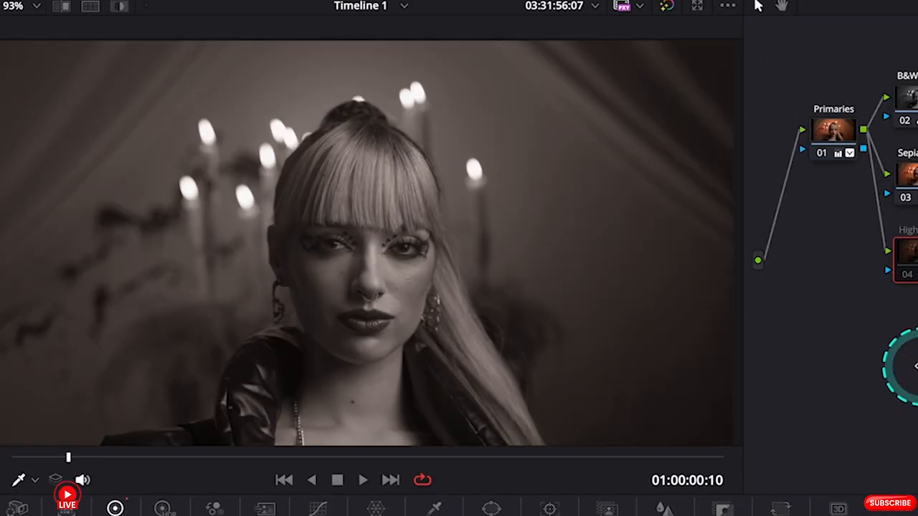
{"action": "key", "text": "ctrl+d"}
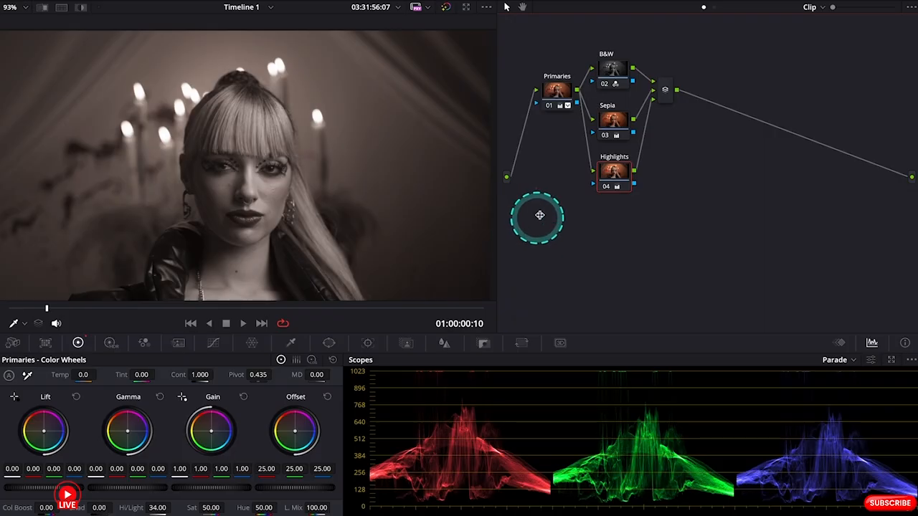
{"action": "right_click", "coordinate": [625, 176]}
{"action": "left_click", "coordinate": [642, 184]}
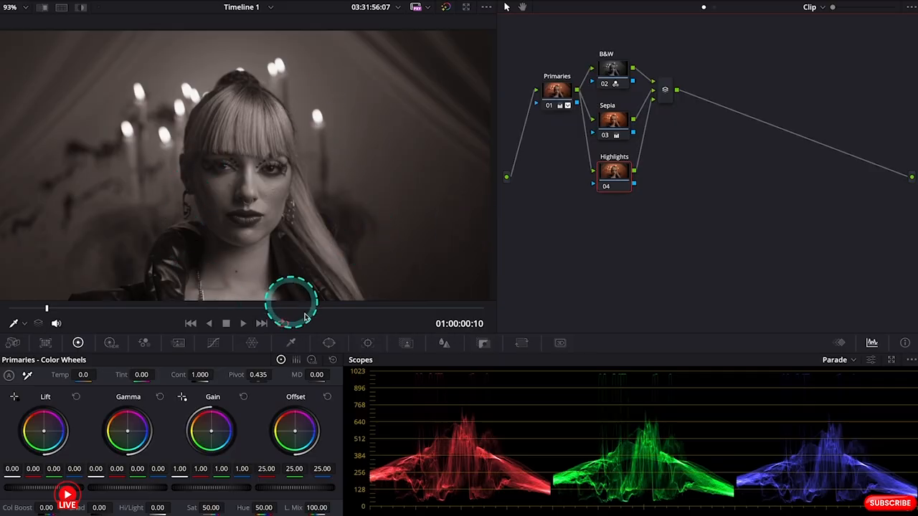
- Add a soft-edged oval window around the woman's head and neck on the Highlights node, with aspect about 30.7 and softness about 6.12
{"action": "left_click", "coordinate": [328, 342]}
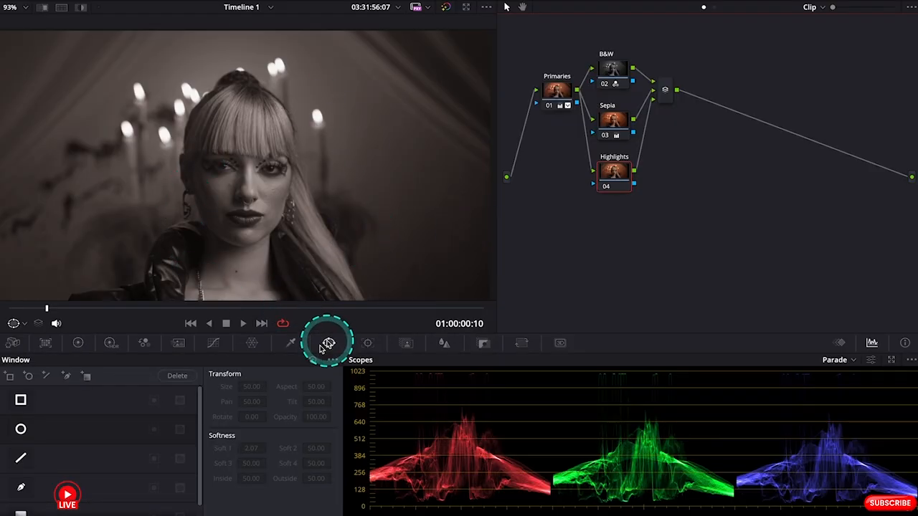
{"action": "left_click", "coordinate": [22, 431]}
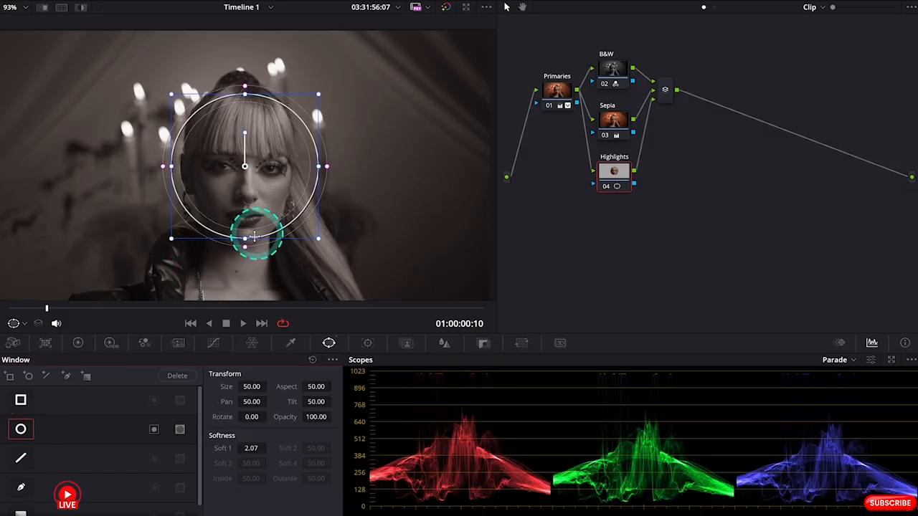
{"action": "left_click_drag", "start_coordinate": [244, 239], "coordinate": [254, 257]}
{"action": "left_click_drag", "start_coordinate": [323, 186], "coordinate": [341, 184]}
- Track the oval window in both directions through the clip so it follows the woman's head
{"action": "left_click", "coordinate": [366, 340]}
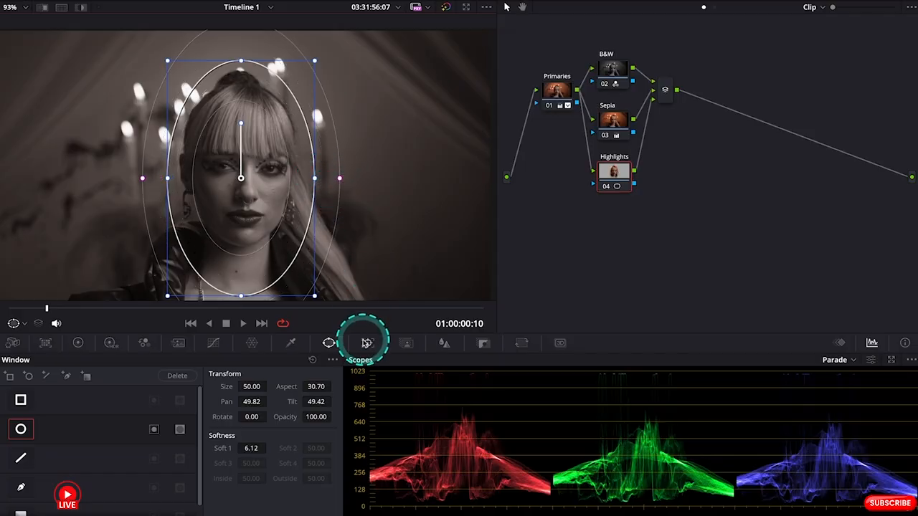
{"action": "left_click", "coordinate": [64, 377]}
{"action": "left_click", "coordinate": [56, 377]}
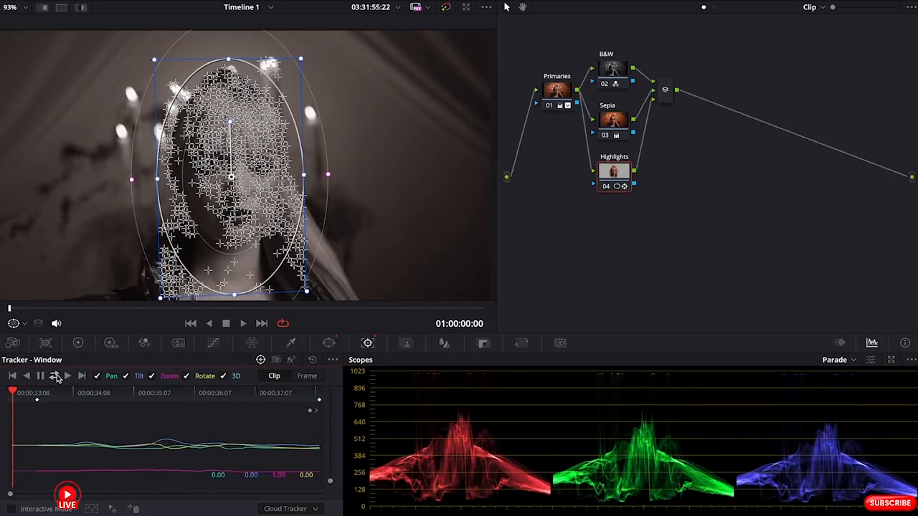
- Qualify the brighter tones inside the window by luminance, with Low at 58.9 and low softness at 10.6, using the highlight view
{"action": "left_click", "coordinate": [294, 347]}
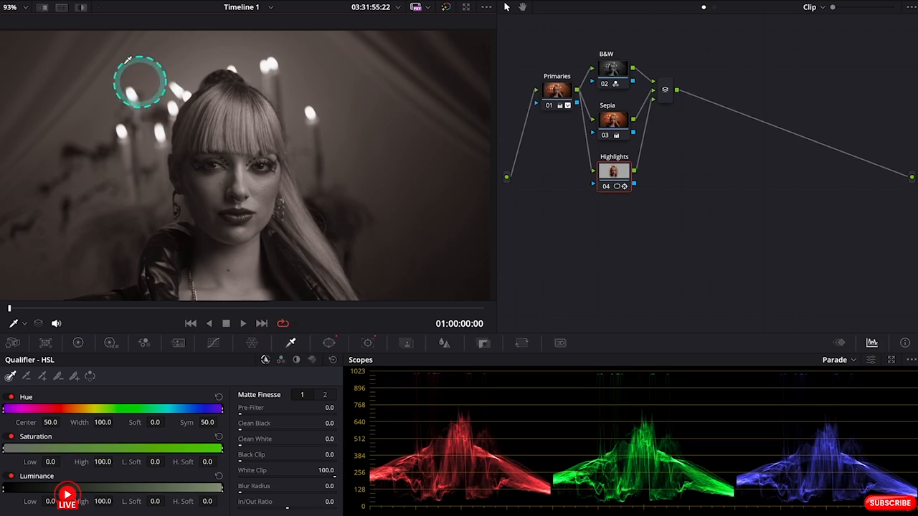
{"action": "left_click", "coordinate": [82, 10]}
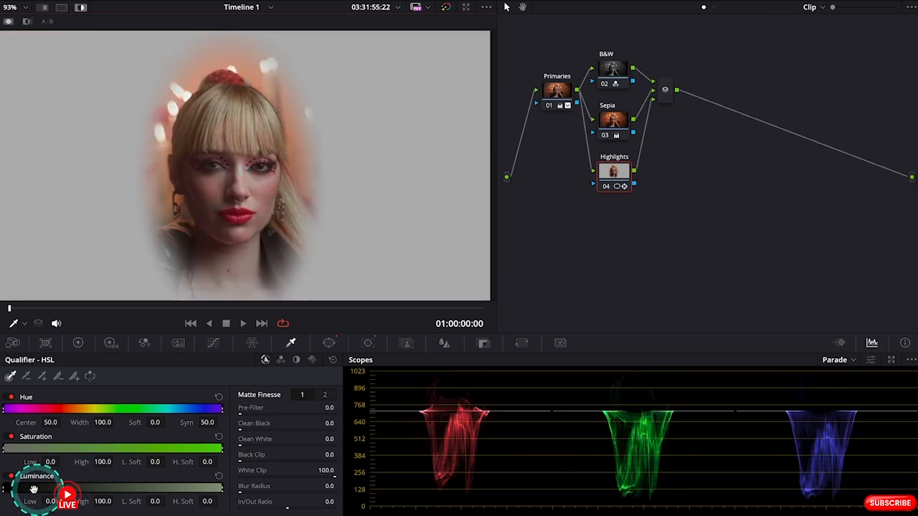
{"action": "left_click_drag", "start_coordinate": [5, 489], "coordinate": [6, 488]}
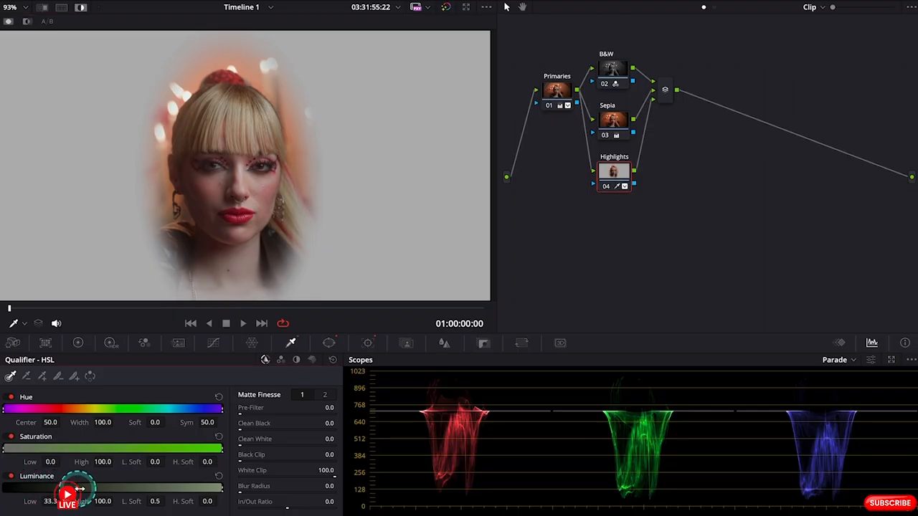
{"action": "left_click_drag", "start_coordinate": [102, 489], "coordinate": [131, 490]}
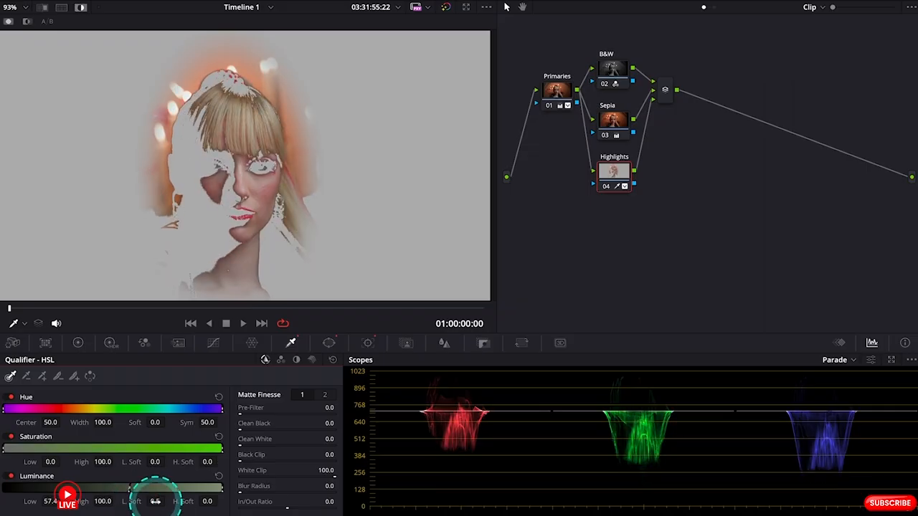
{"action": "left_click_drag", "start_coordinate": [155, 501], "coordinate": [204, 506]}
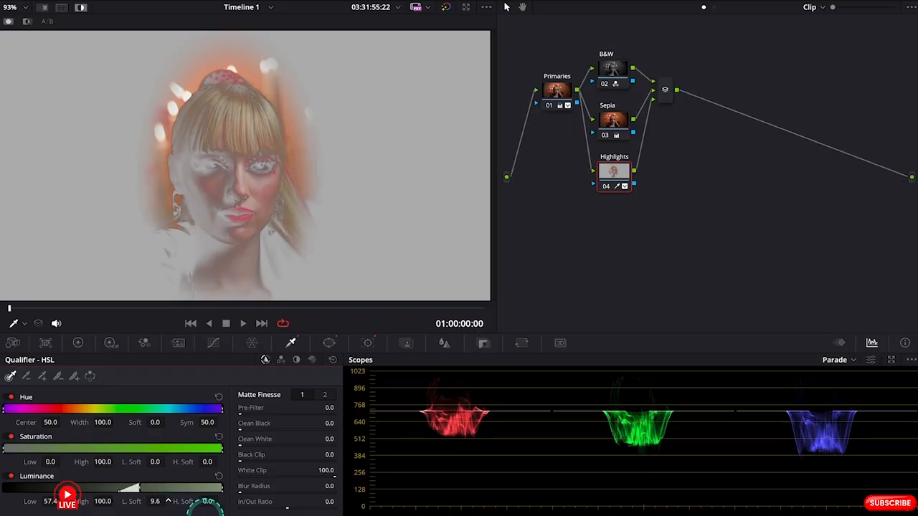
{"action": "mouse_move", "coordinate": [131, 488]}
{"action": "left_mouse_down"}
{"action": "mouse_move", "coordinate": [153, 489]}
{"action": "mouse_move", "coordinate": [142, 489]}
{"action": "left_mouse_up"}
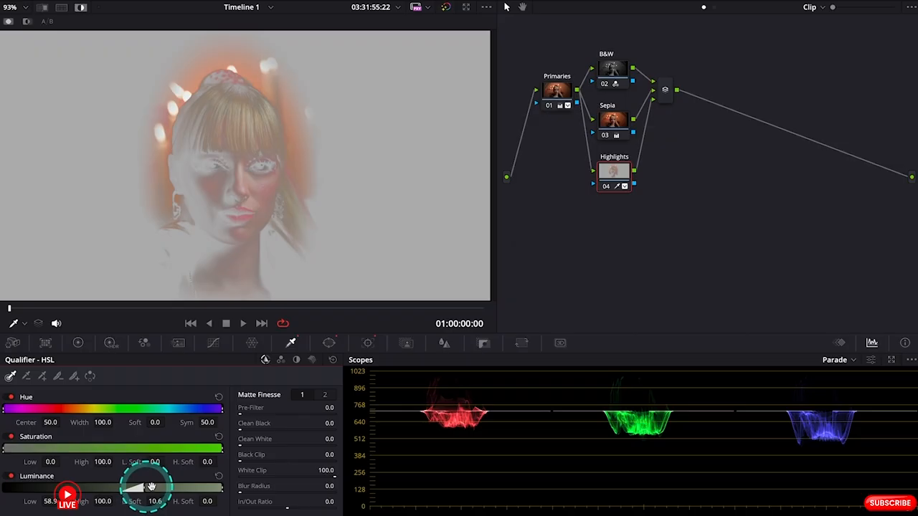
- Set the qualifier matte's Blur Radius to 64.6 and turn off the highlight view
{"action": "mouse_move", "coordinate": [242, 490]}
{"action": "left_mouse_down"}
{"action": "mouse_move", "coordinate": [286, 498]}
{"action": "mouse_move", "coordinate": [248, 494]}
{"action": "left_mouse_up"}
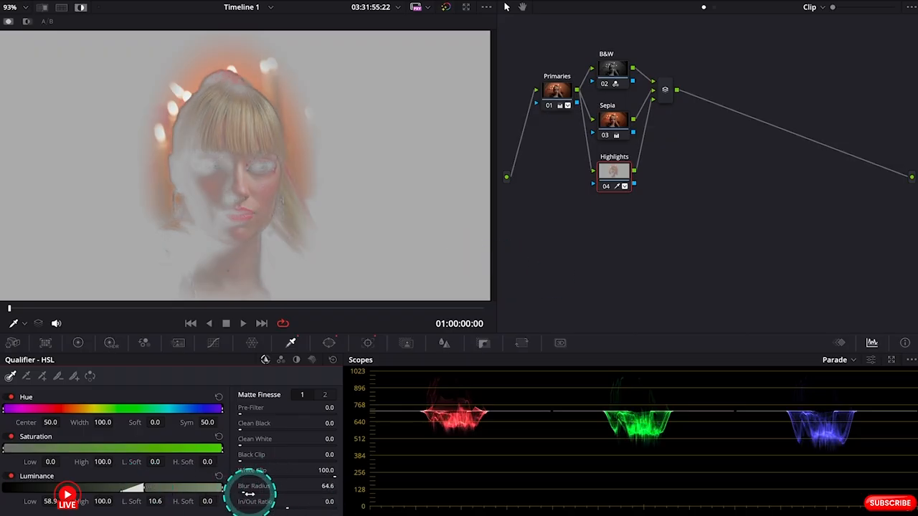
{"action": "left_click", "coordinate": [83, 7]}
{"action": "left_click", "coordinate": [99, 185]}
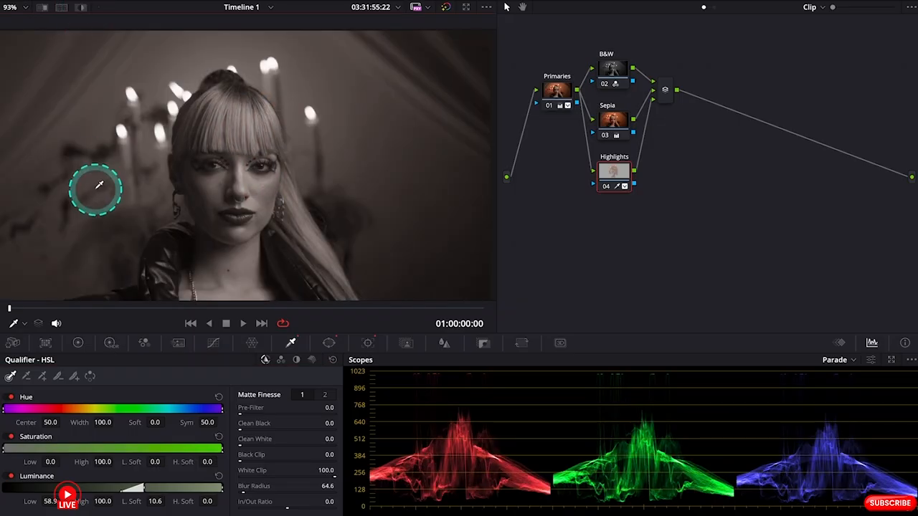
- Brighten the qualified tones with a midtone point on the Highlights node's custom curve, and compare the node off and on
{"action": "left_click", "coordinate": [213, 343]}
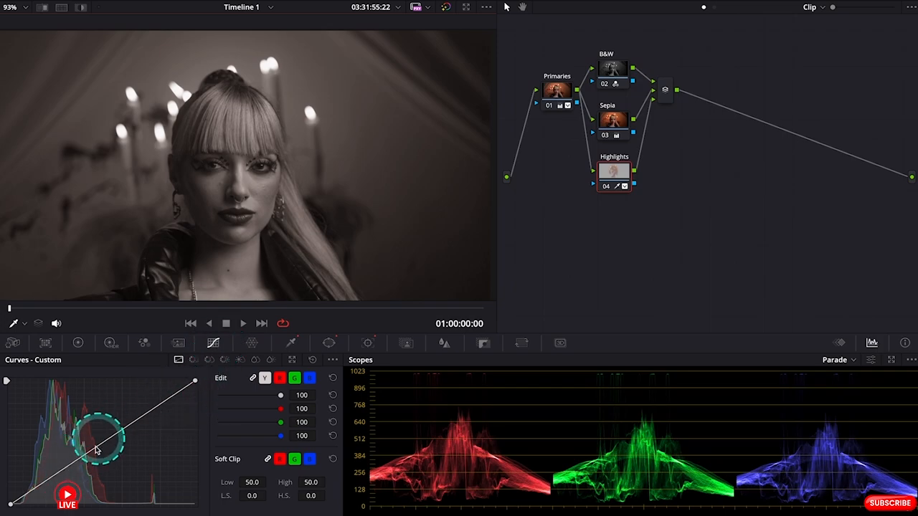
{"action": "left_click_drag", "start_coordinate": [90, 450], "coordinate": [110, 437]}
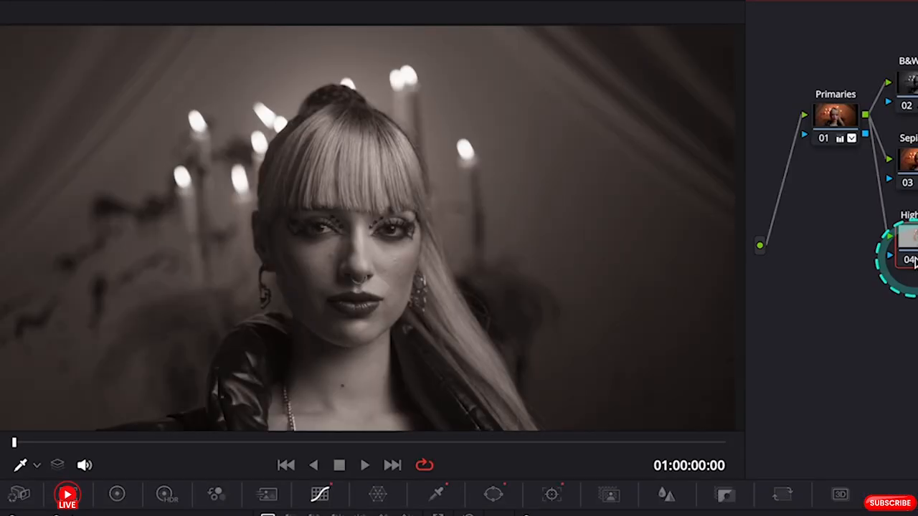
{"action": "left_click", "coordinate": [912, 261]}
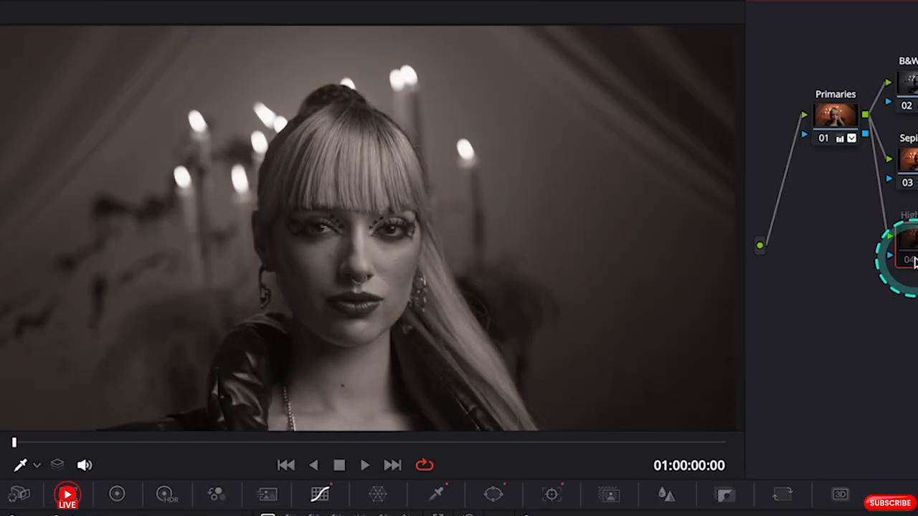
{"action": "left_click", "coordinate": [912, 261]}
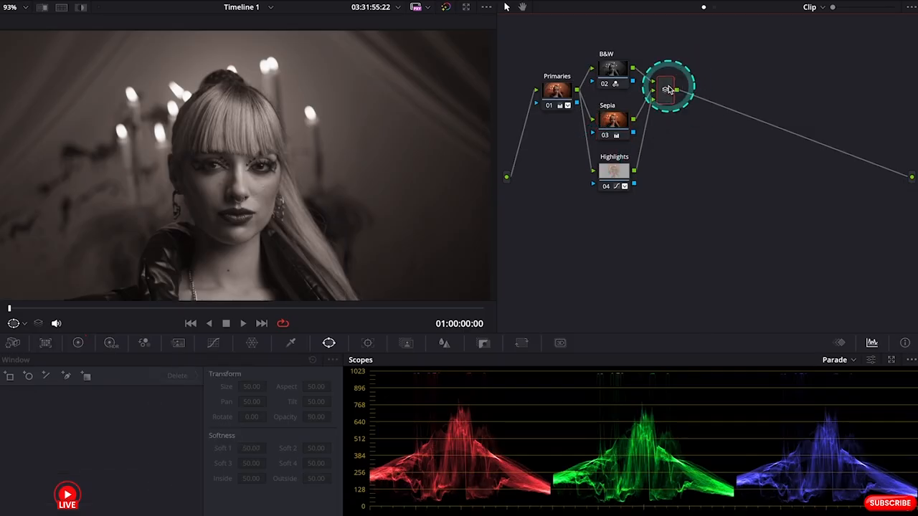
- Add a serial node after the layer mixer and label it Vignette
{"action": "key", "text": "alt+s"}
{"action": "right_click", "coordinate": [719, 91]}
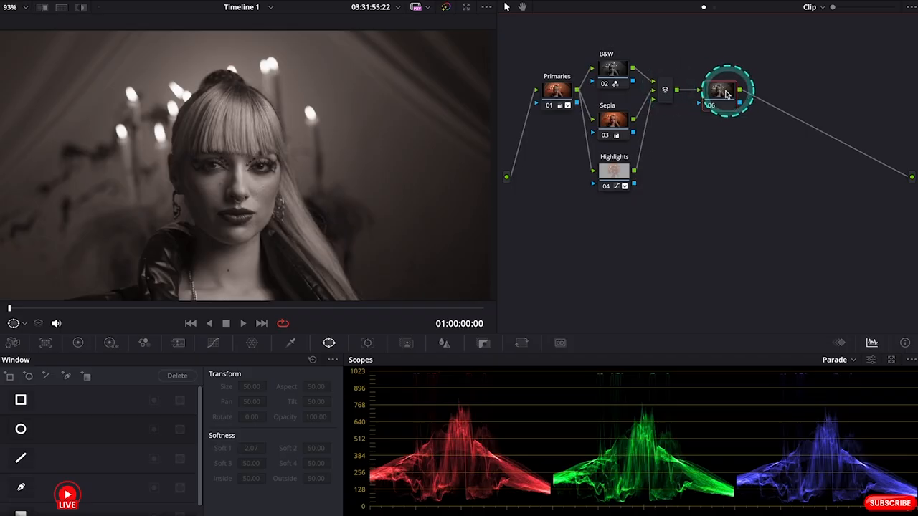
{"action": "left_click", "coordinate": [746, 116]}
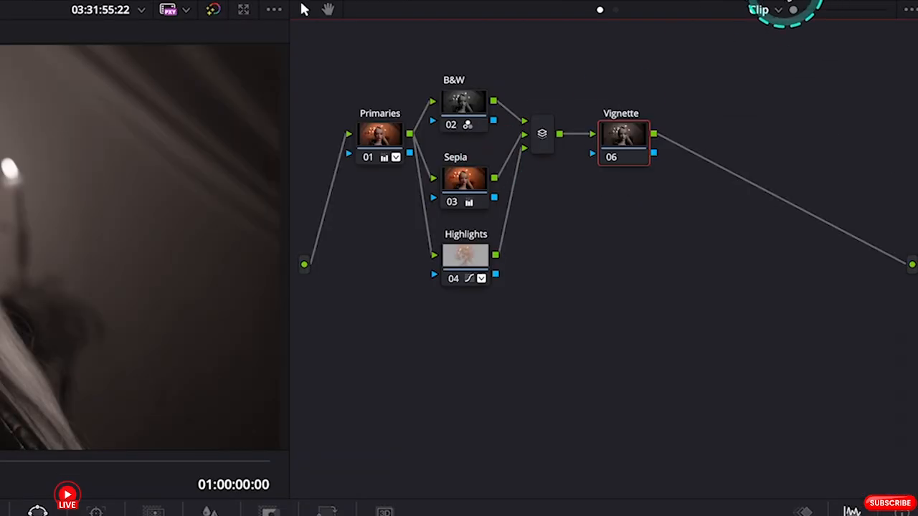
- Search the effects library for "vignette" and apply the Vignette effect to the Vignette node
{"action": "left_click", "coordinate": [829, 0]}
{"action": "left_click", "coordinate": [882, 10]}
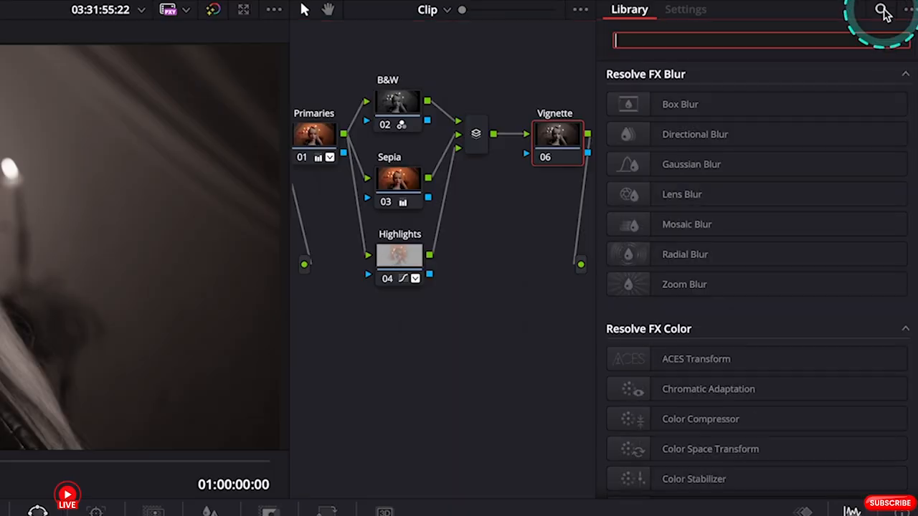
{"action": "type", "text": "vignette"}
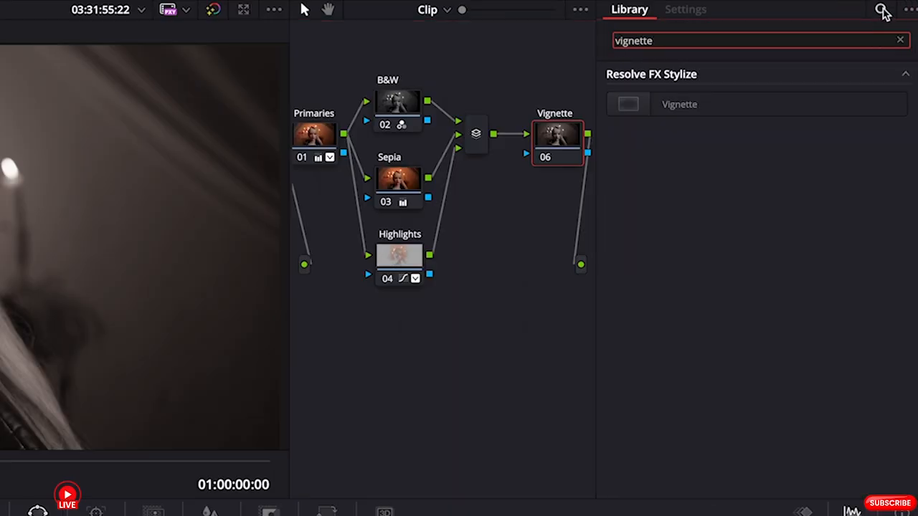
{"action": "left_click_drag", "start_coordinate": [694, 112], "coordinate": [555, 144]}
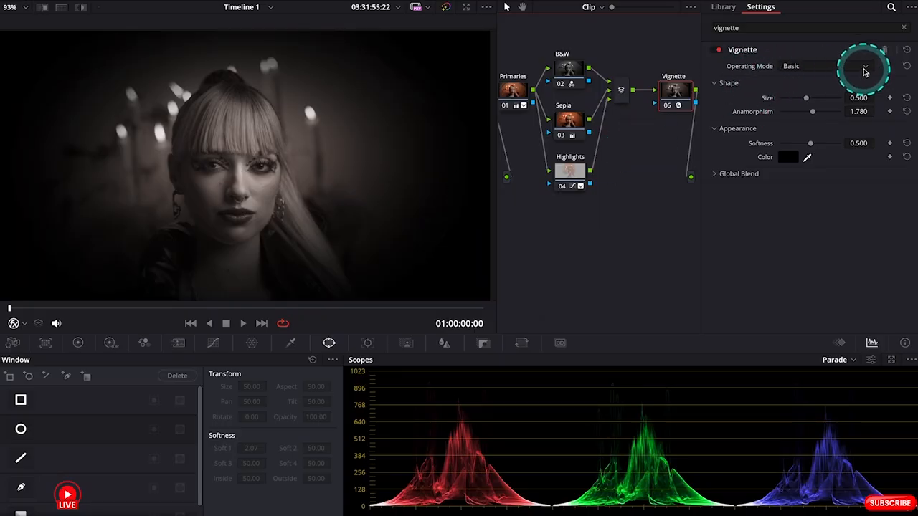
- Switch the vignette to Advanced mode with a Rectangle border, size 0.575, rotation -44.6 and anamorphism 2.240
{"action": "left_click", "coordinate": [818, 92]}
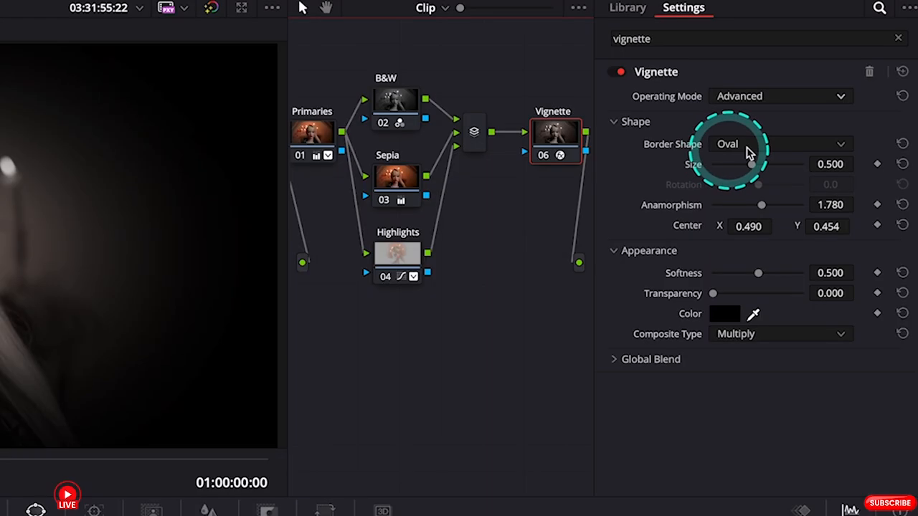
{"action": "left_click", "coordinate": [748, 152]}
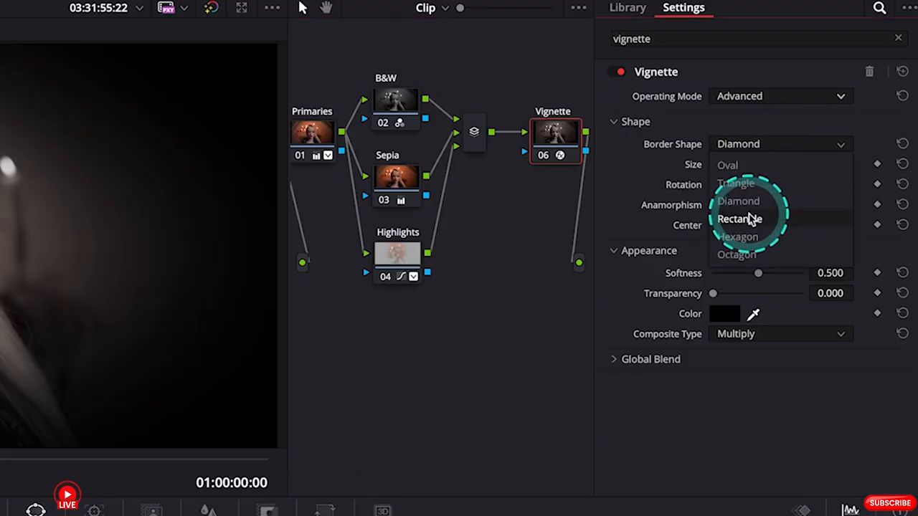
{"action": "left_click", "coordinate": [748, 219]}
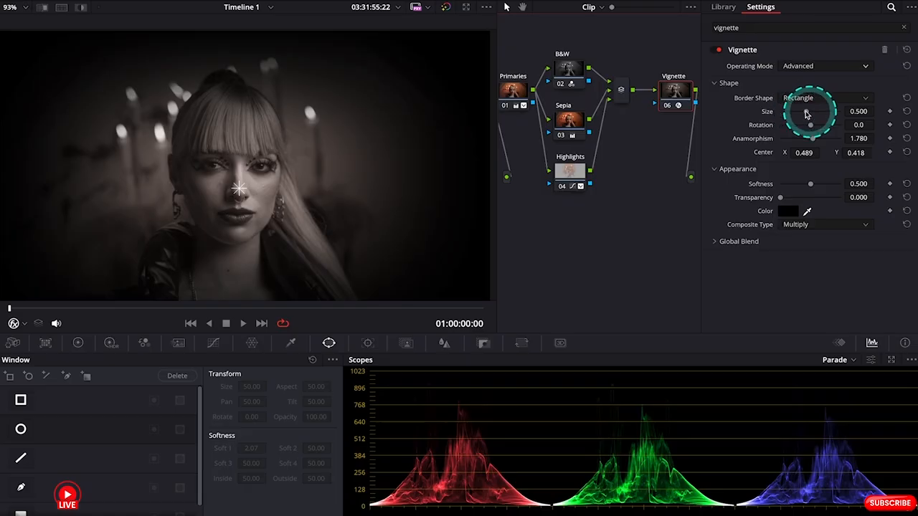
{"action": "mouse_move", "coordinate": [807, 114]}
{"action": "left_mouse_down"}
{"action": "mouse_move", "coordinate": [815, 117]}
{"action": "mouse_move", "coordinate": [803, 125]}
{"action": "left_mouse_up"}
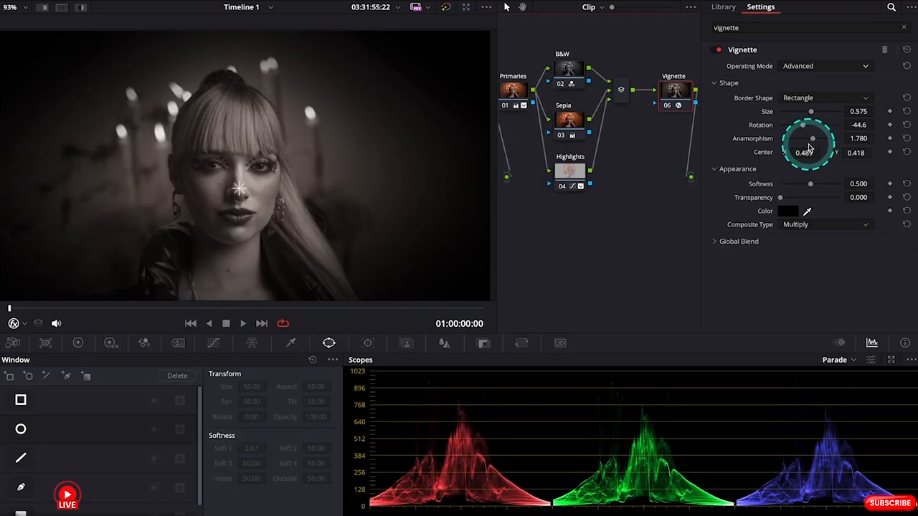
{"action": "mouse_move", "coordinate": [811, 138]}
{"action": "left_mouse_down"}
{"action": "mouse_move", "coordinate": [778, 141]}
{"action": "mouse_move", "coordinate": [823, 146]}
{"action": "left_mouse_up"}
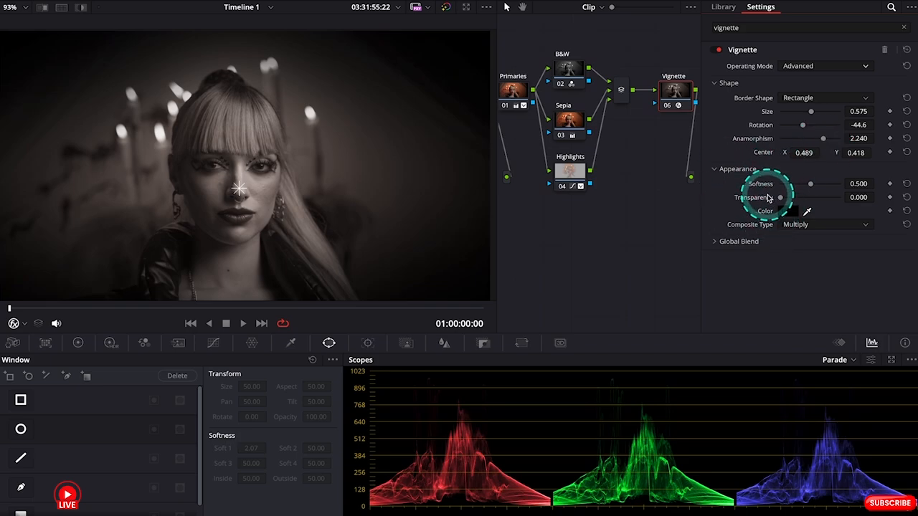
- Adjust the vignette's softness for a subtler edge darkening, and compare the image with the node off and on
{"action": "left_click_drag", "start_coordinate": [809, 185], "coordinate": [809, 211]}
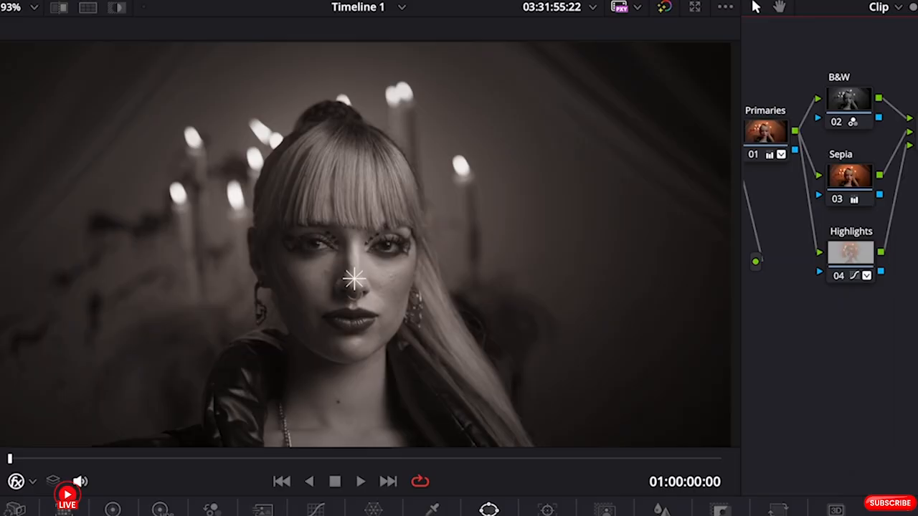
{"action": "key", "text": "ctrl+d"}
{"action": "key", "text": "ctrl+d"}
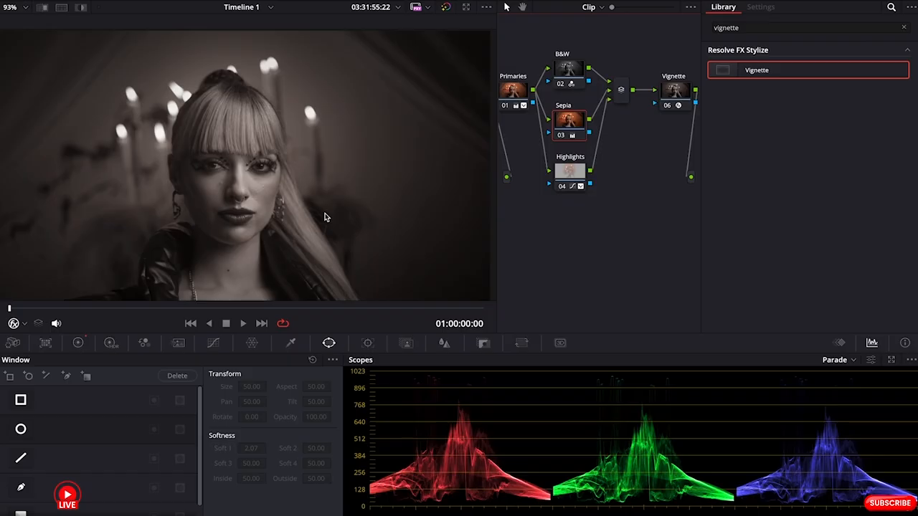
- Add a serial node after the Vignette node and label it Sharpening
{"action": "scroll", "coordinate": [482, 316], "scroll_direction": "up", "scroll_amount": 4}
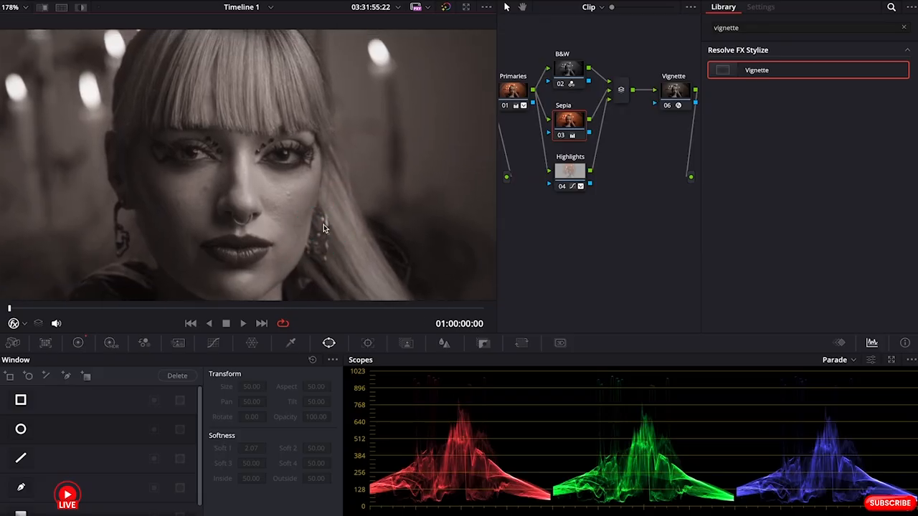
{"action": "left_click", "coordinate": [267, 211]}
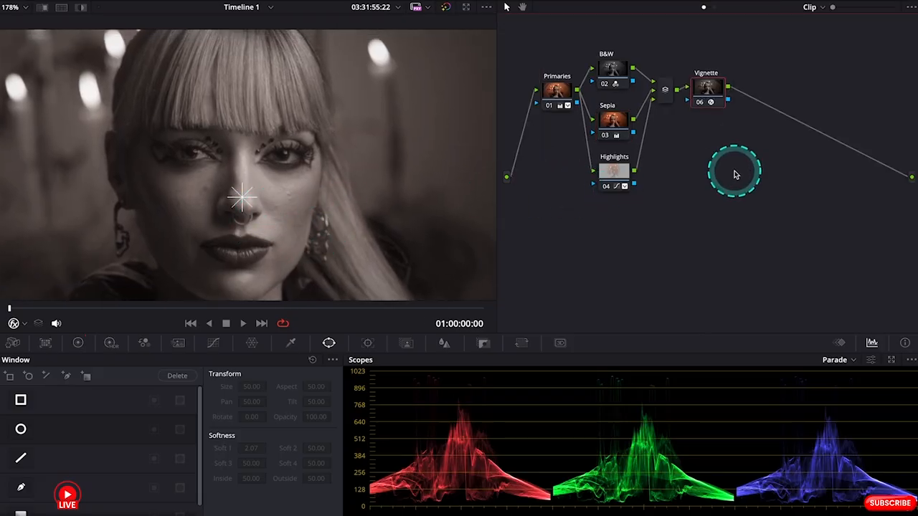
{"action": "key", "text": "alt+s"}
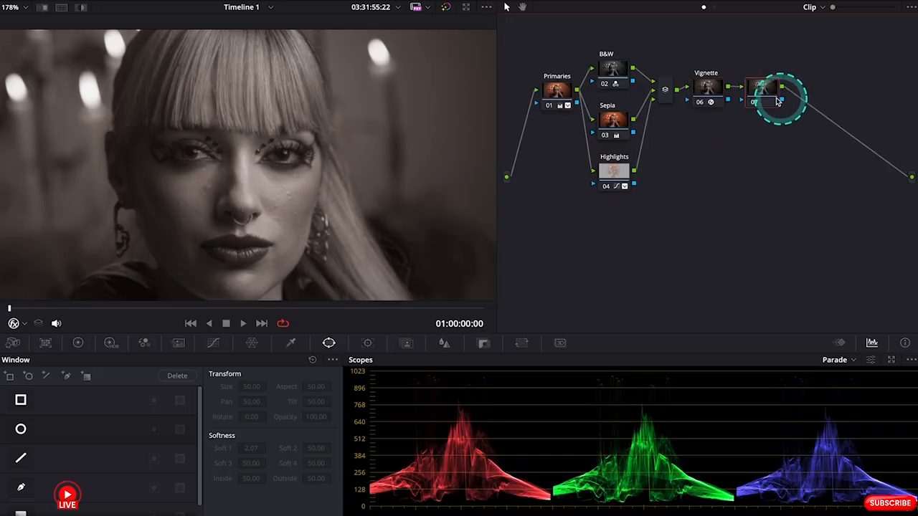
{"action": "right_click", "coordinate": [767, 93]}
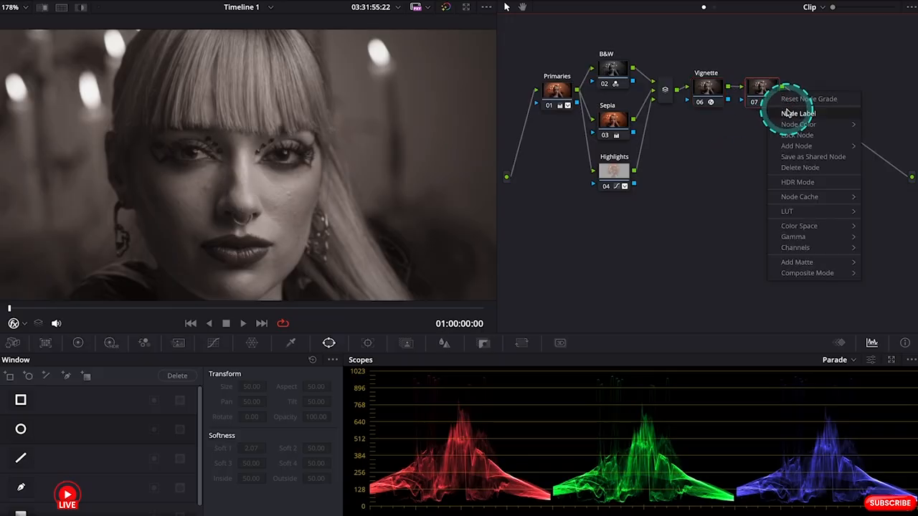
{"action": "left_click", "coordinate": [788, 111]}
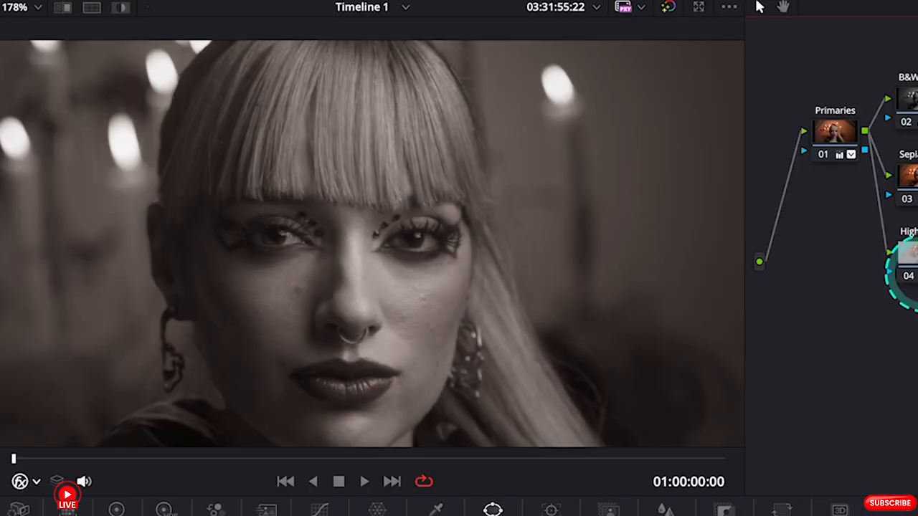
{"action": "left_click", "coordinate": [40, 14]}
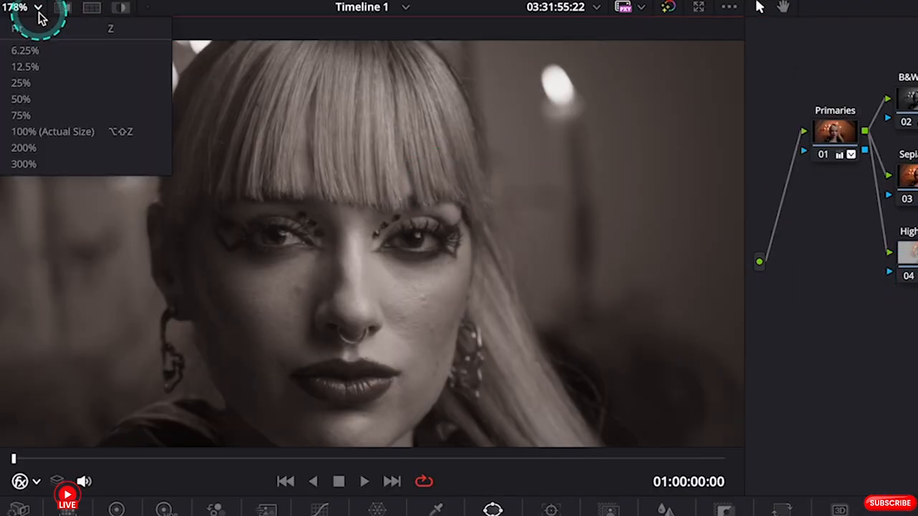
{"action": "left_click", "coordinate": [35, 28]}
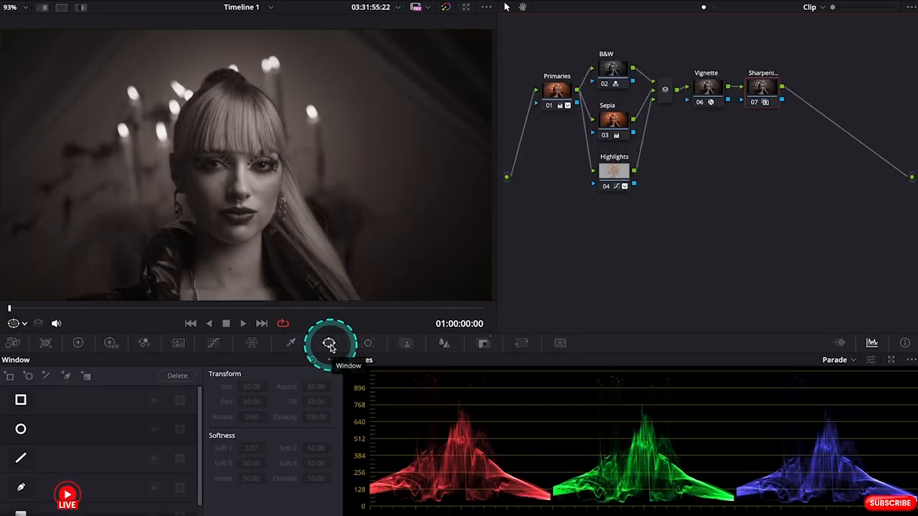
- Add a circular window to the Sharpening node, stretch it into an upright oval over the woman's face, and set its softness to 18.00
{"action": "left_click", "coordinate": [21, 429]}
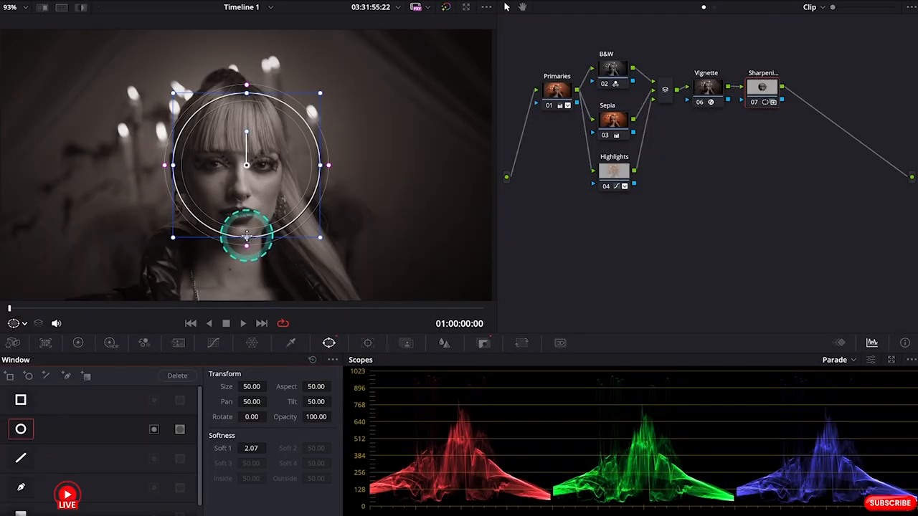
{"action": "left_click_drag", "start_coordinate": [247, 236], "coordinate": [237, 282]}
{"action": "left_click_drag", "start_coordinate": [253, 233], "coordinate": [235, 241]}
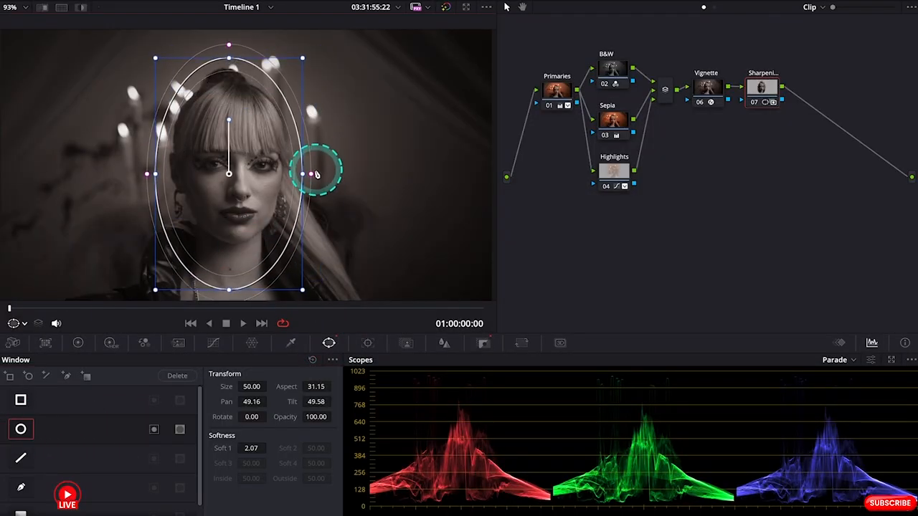
{"action": "left_click_drag", "start_coordinate": [317, 175], "coordinate": [373, 192]}
- Using the highlight view, tighten the face window to size 40.41 and aspect 30.60, centred at pan 49.29 and tilt 49.76
{"action": "left_click", "coordinate": [81, 8]}
{"action": "left_click_drag", "start_coordinate": [303, 172], "coordinate": [288, 171]}
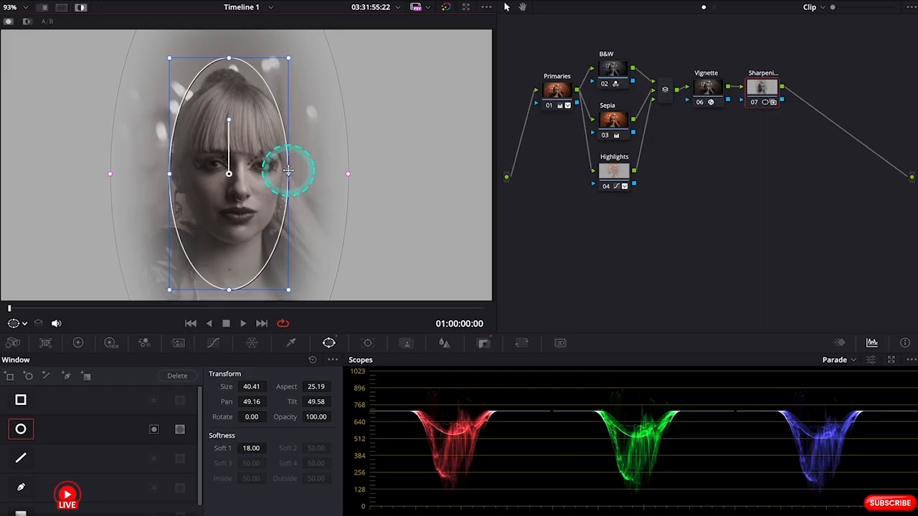
{"action": "left_click_drag", "start_coordinate": [229, 289], "coordinate": [228, 269]}
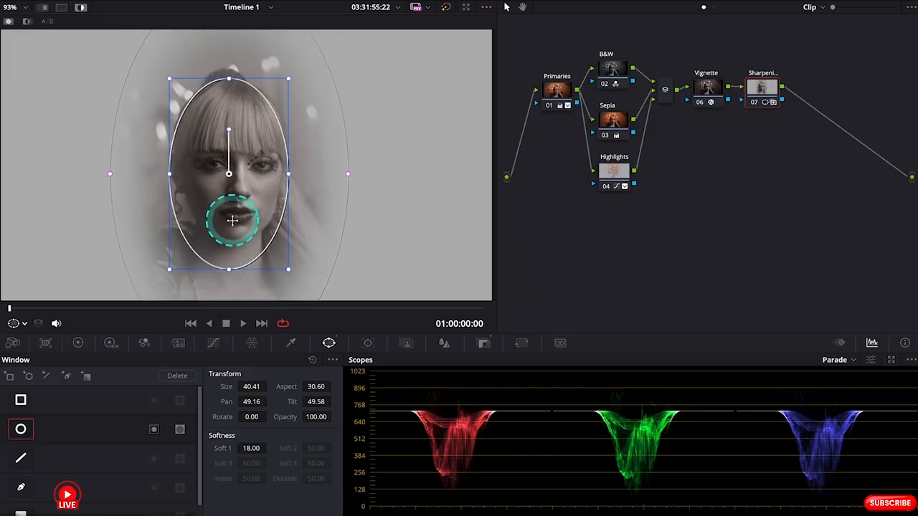
{"action": "left_click_drag", "start_coordinate": [230, 208], "coordinate": [232, 204]}
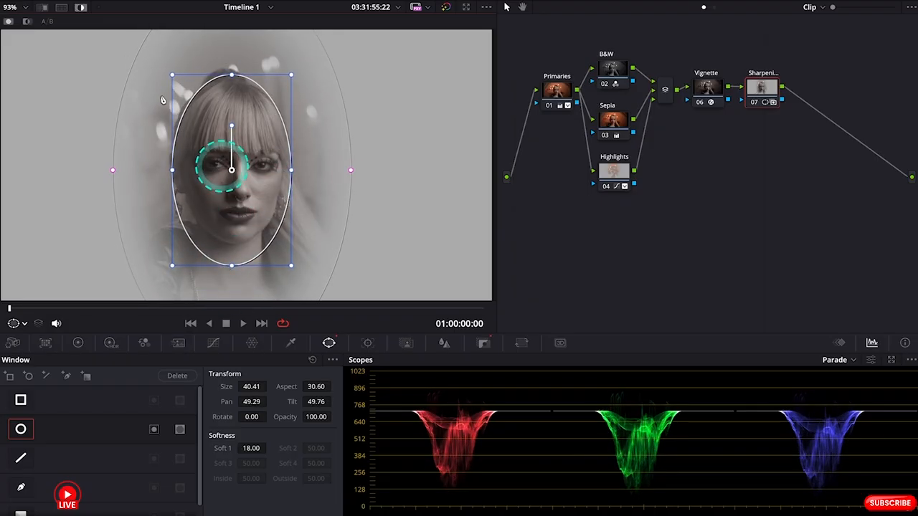
{"action": "left_click", "coordinate": [80, 8]}
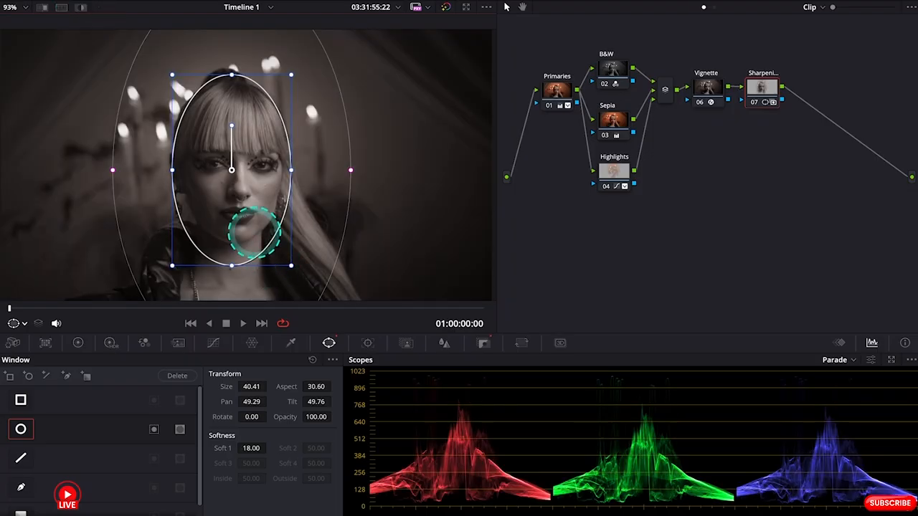
- Sharpen the face by lowering the blur radius to 0.43 on all channels, and track the window forward and backward through the clip
{"action": "scroll", "coordinate": [255, 237], "scroll_direction": "up", "scroll_amount": 5}
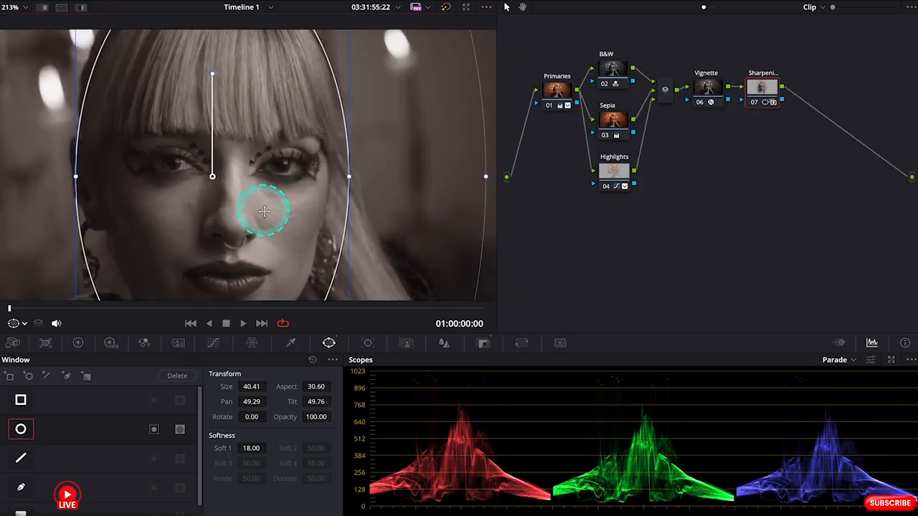
{"action": "left_click", "coordinate": [444, 342]}
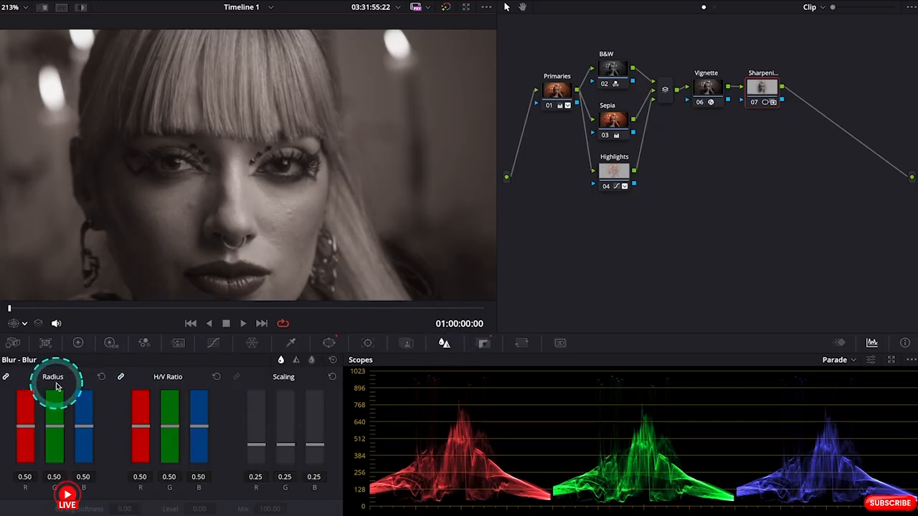
{"action": "left_click_drag", "start_coordinate": [61, 428], "coordinate": [61, 431]}
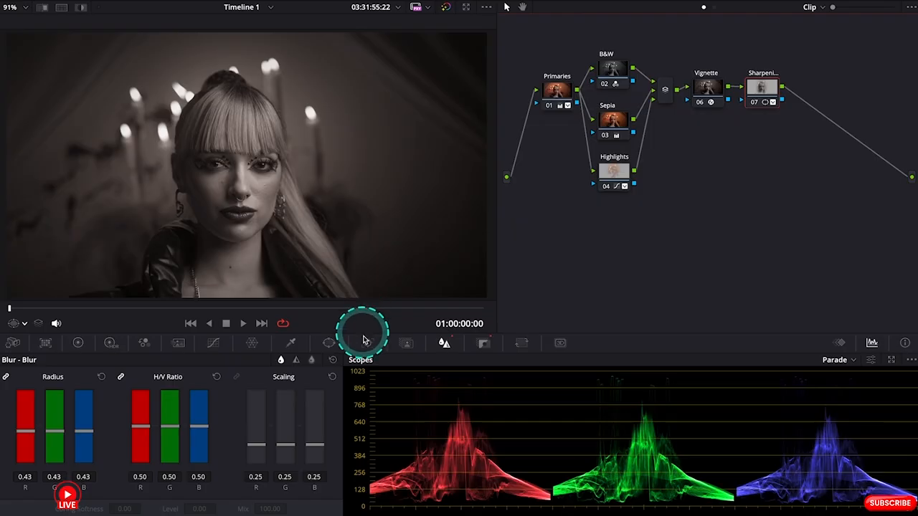
{"action": "left_click", "coordinate": [550, 494]}
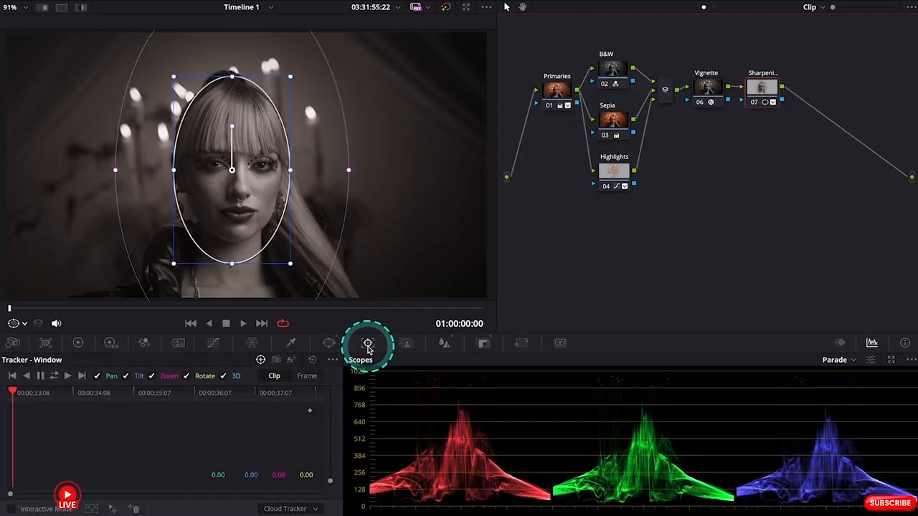
{"action": "left_click", "coordinate": [54, 376]}
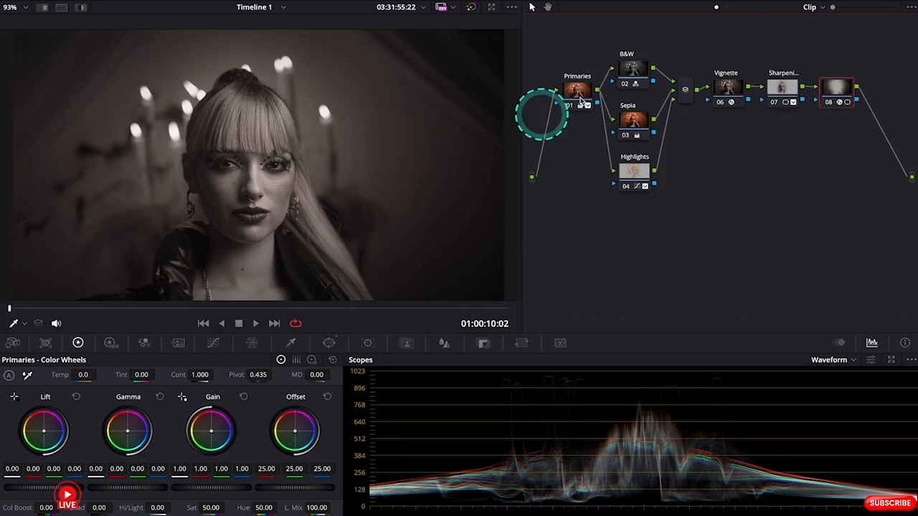
- Rebalance the B&W node's monochrome RGB mix to red 1.16, green -0.32 and blue 0.93
{"action": "left_click", "coordinate": [633, 72]}
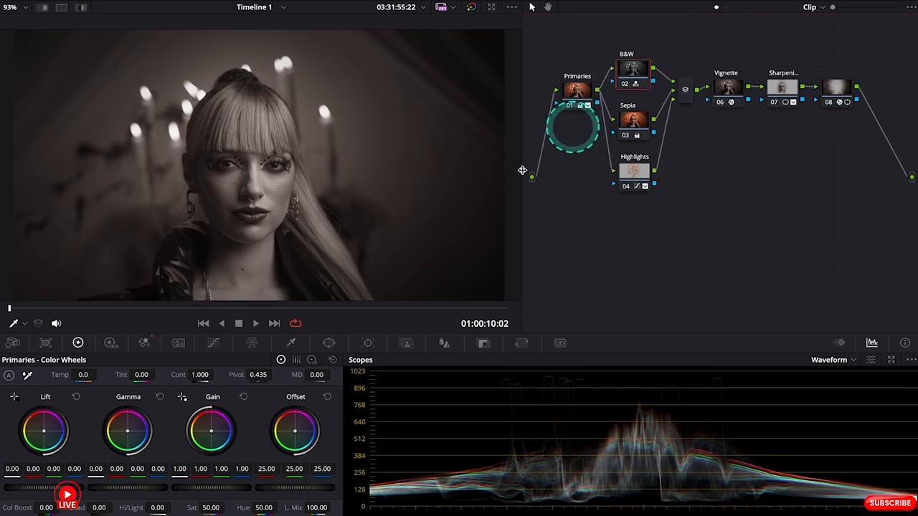
{"action": "left_click", "coordinate": [145, 343]}
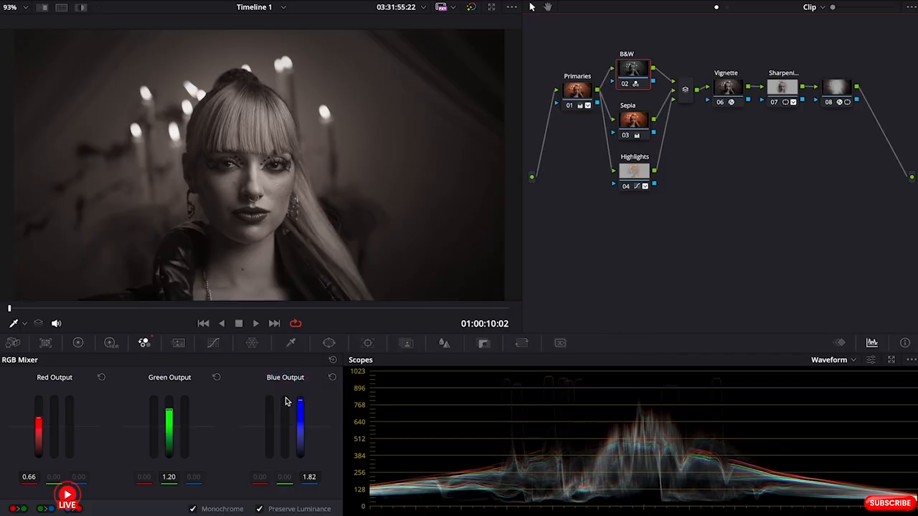
{"action": "left_click_drag", "start_coordinate": [171, 408], "coordinate": [169, 436]}
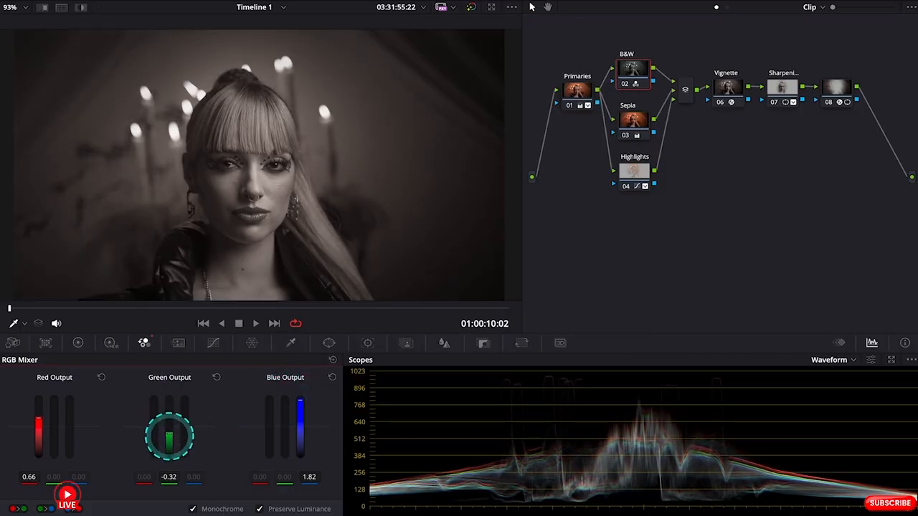
{"action": "left_click_drag", "start_coordinate": [41, 422], "coordinate": [38, 411]}
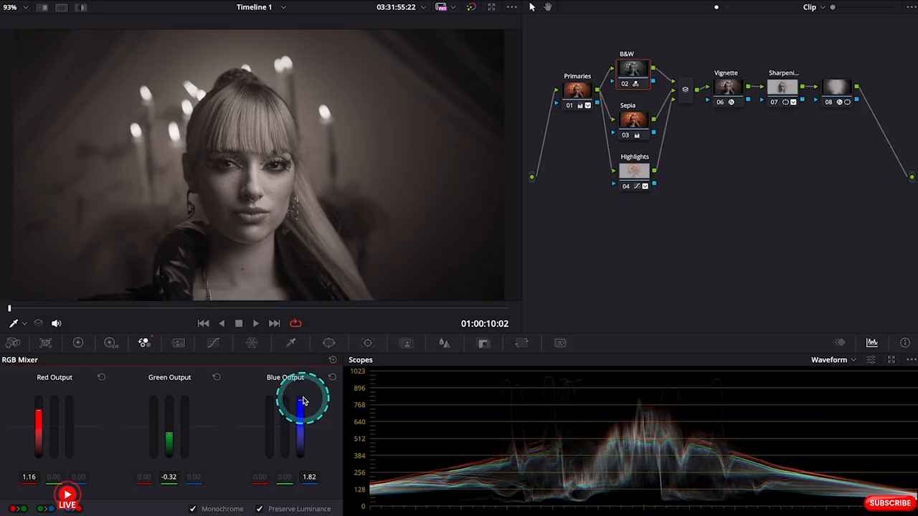
{"action": "left_click_drag", "start_coordinate": [301, 404], "coordinate": [299, 414]}
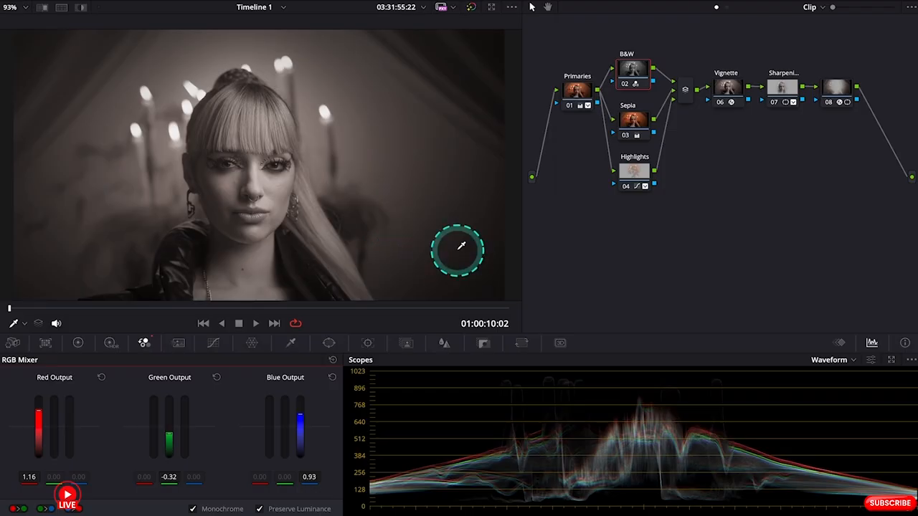
- On the Primaries node, set gamma to 0.05, gain to 0.65 and contrast to 1.172
{"action": "left_click", "coordinate": [580, 93]}
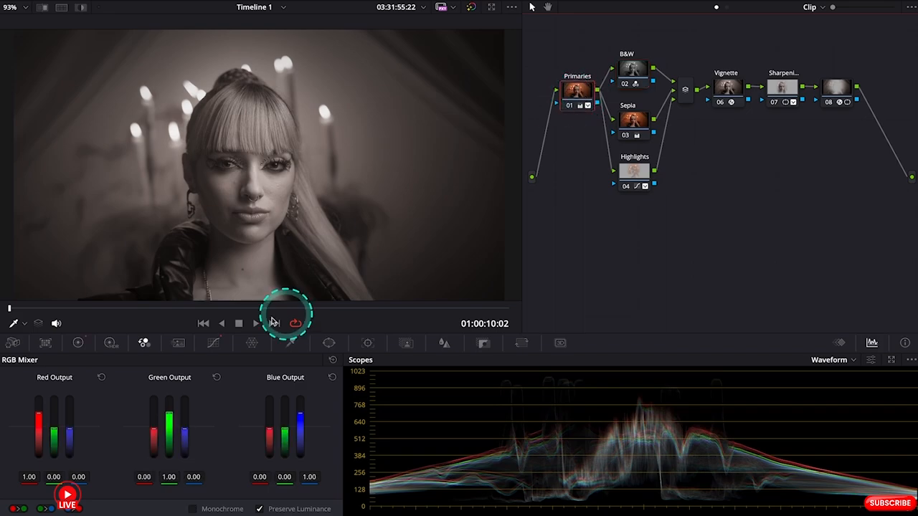
{"action": "left_click", "coordinate": [79, 343]}
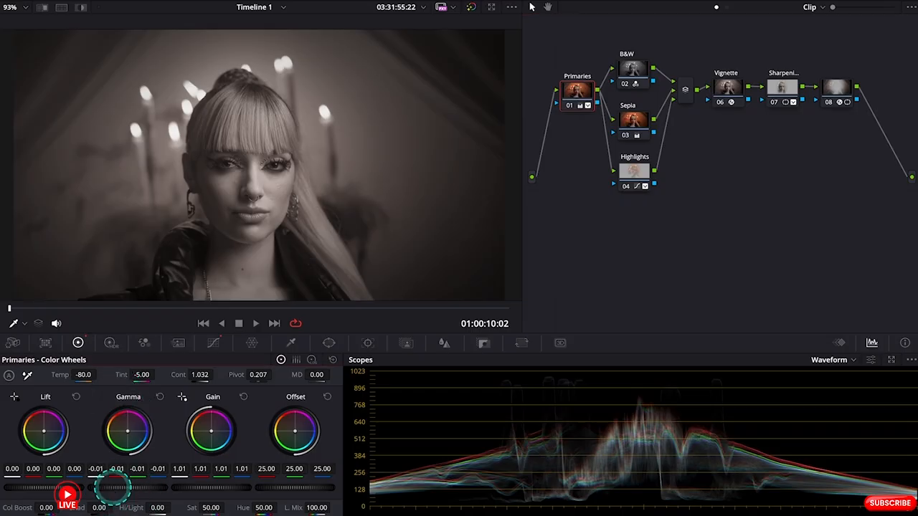
{"action": "left_click_drag", "start_coordinate": [133, 496], "coordinate": [74, 467]}
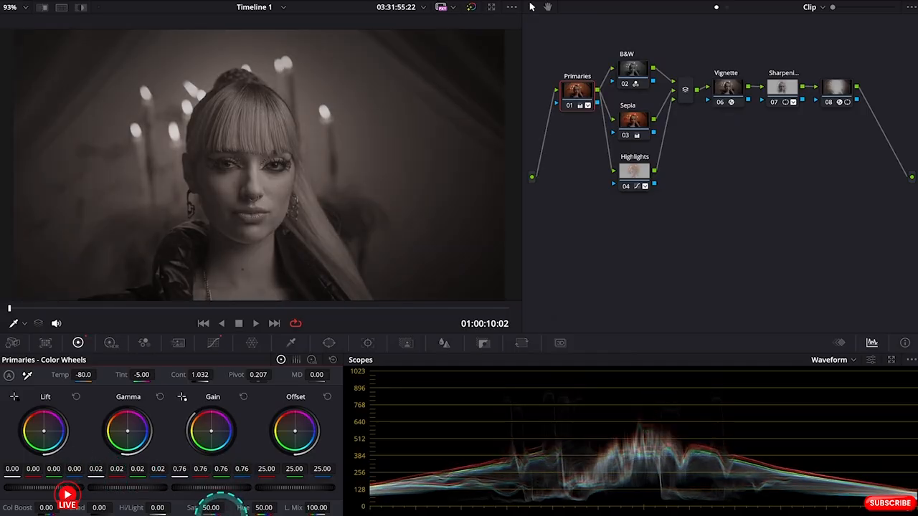
{"action": "left_click_drag", "start_coordinate": [123, 486], "coordinate": [158, 475]}
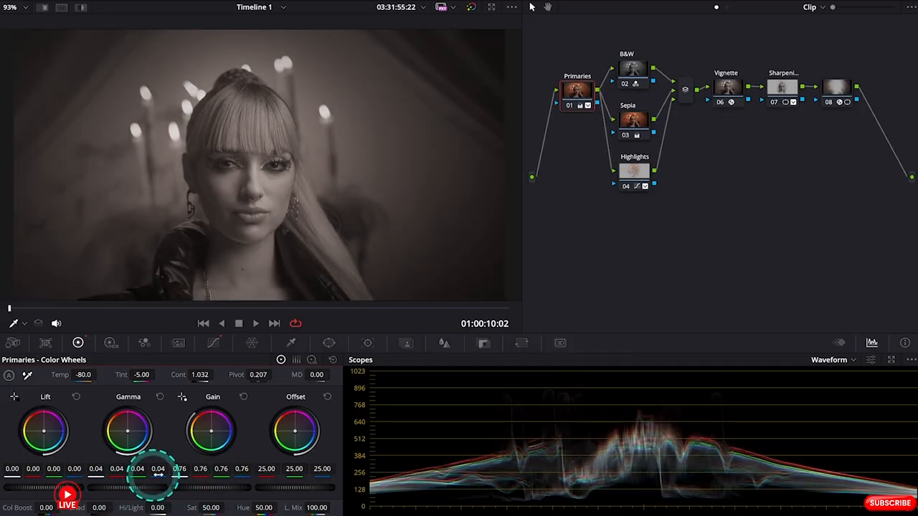
{"action": "mouse_move", "coordinate": [219, 485]}
{"action": "left_mouse_down"}
{"action": "mouse_move", "coordinate": [167, 484]}
{"action": "mouse_move", "coordinate": [203, 488]}
{"action": "left_mouse_up"}
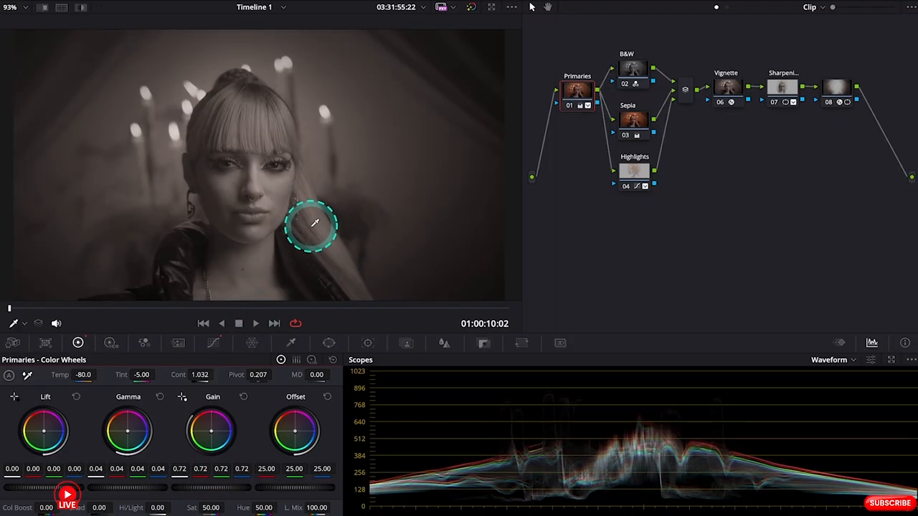
{"action": "left_click_drag", "start_coordinate": [201, 375], "coordinate": [242, 380]}
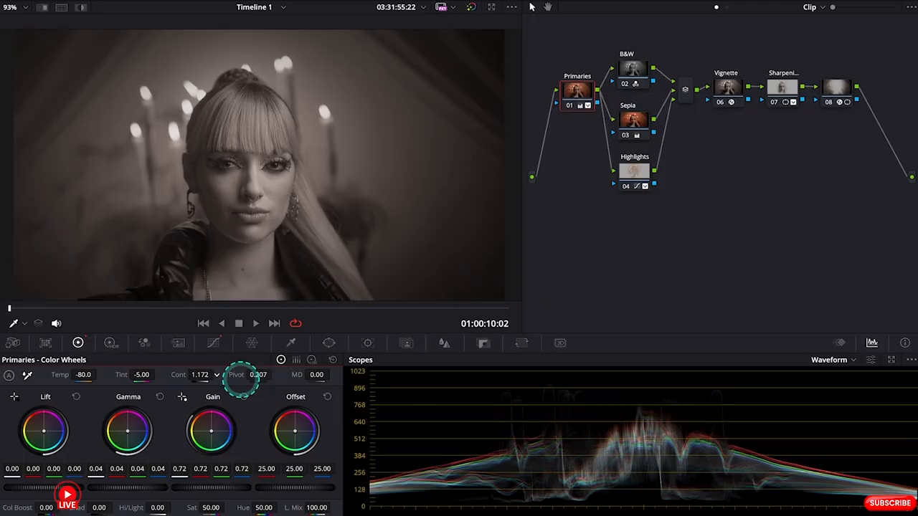
{"action": "left_click_drag", "start_coordinate": [131, 485], "coordinate": [147, 486]}
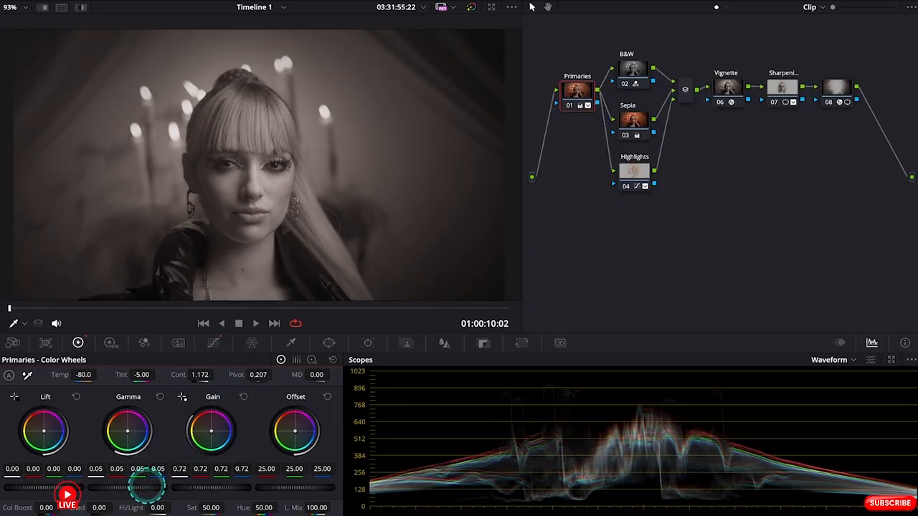
{"action": "left_click_drag", "start_coordinate": [236, 485], "coordinate": [185, 486]}
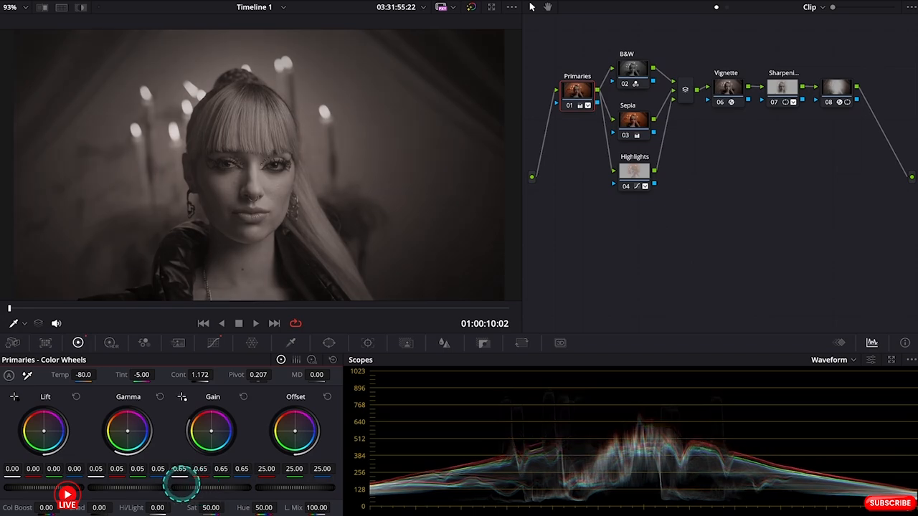